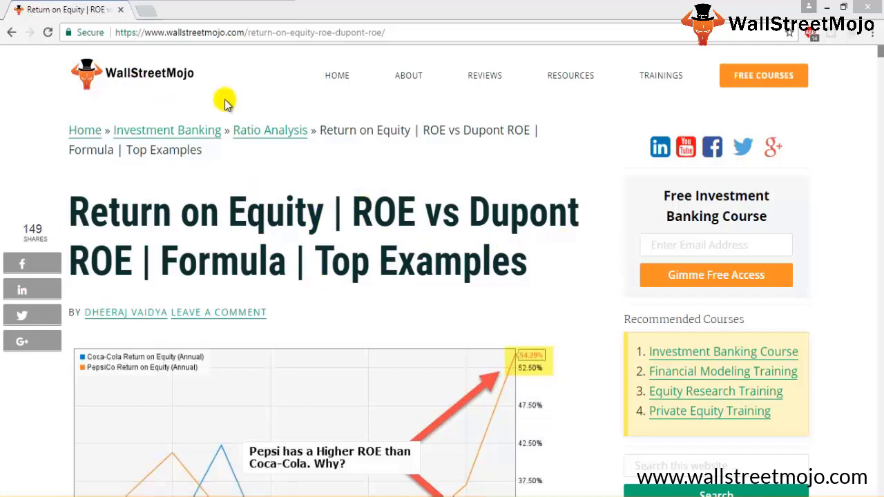
Step: Read the Return on Equity article's Pepsi and Coca-Cola chart and its introduction to ROE and the Dupont formula
scroll(359, 308, "down", 5)
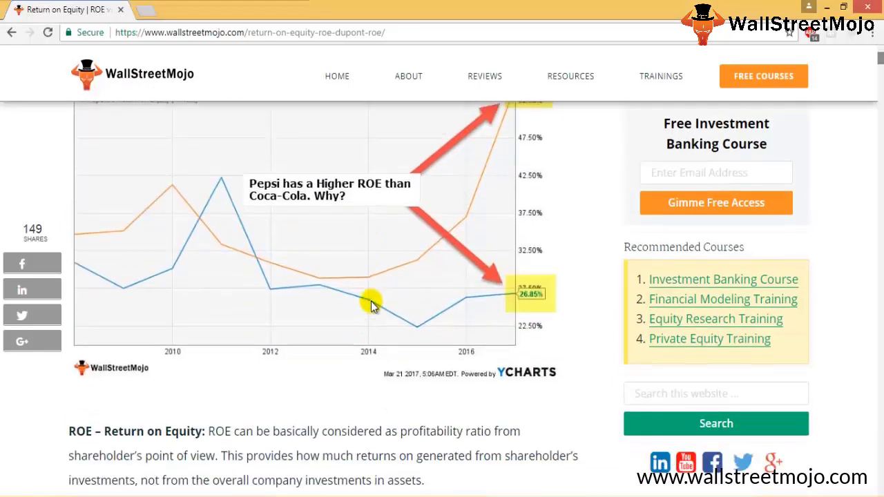
scroll(371, 306, "down", 2)
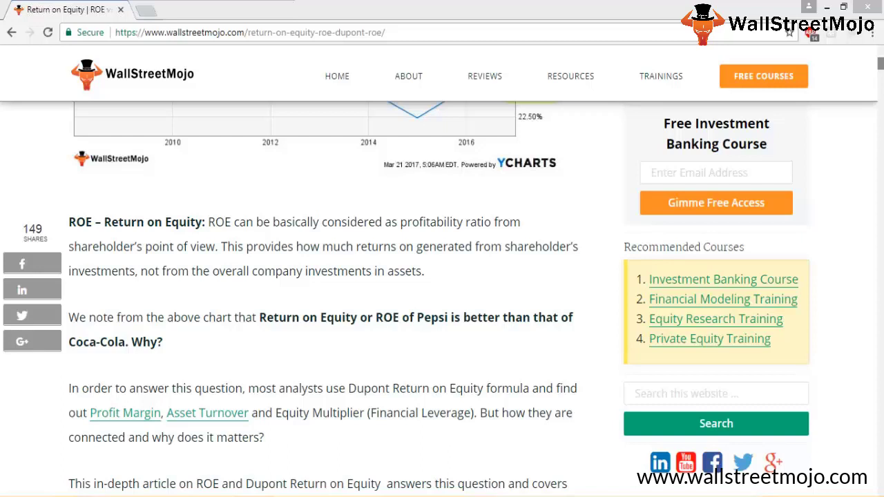
scroll(360, 439, "down", 1)
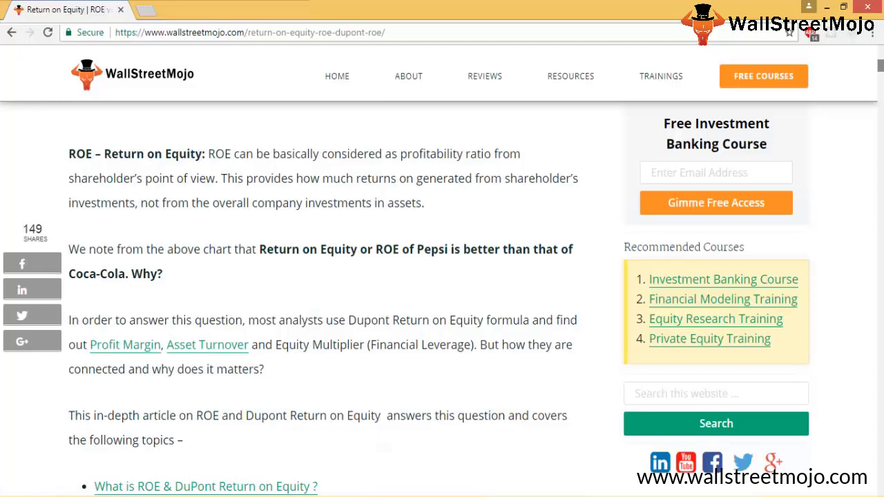
scroll(335, 412, "down", 2)
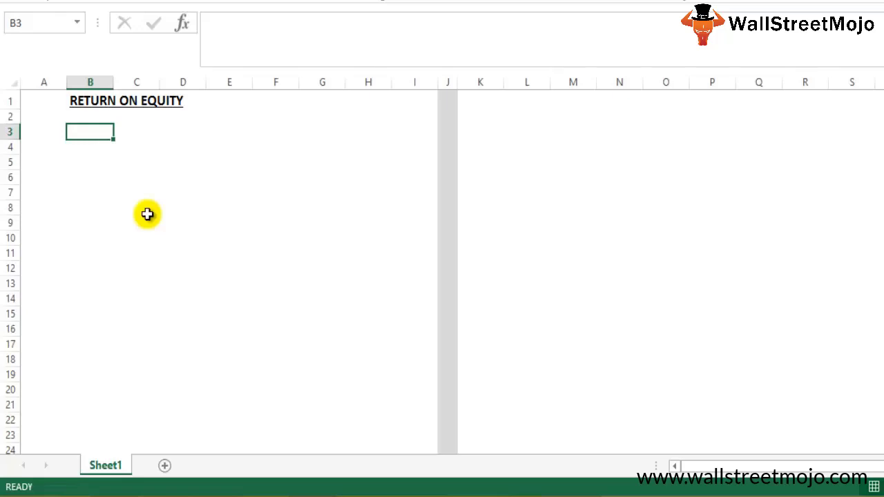
Step: Enter the heading "Profit and Loss statement" in cell B3
type("Profi")
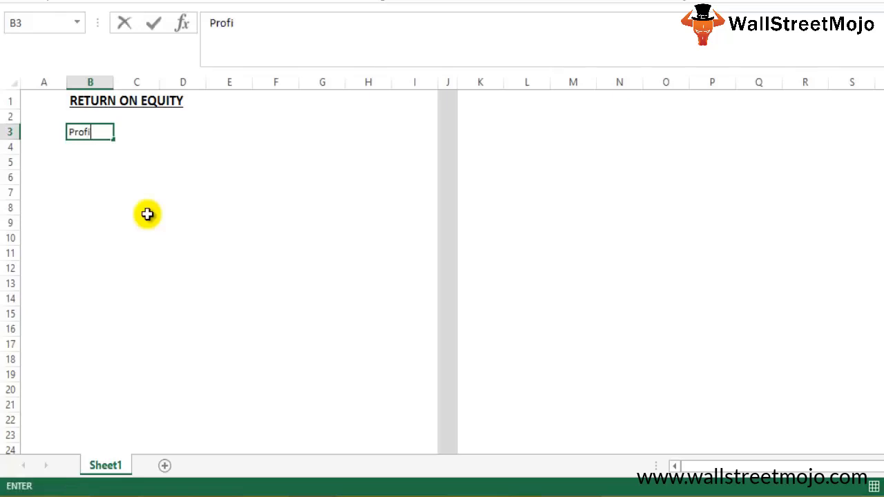
type("t and Lo")
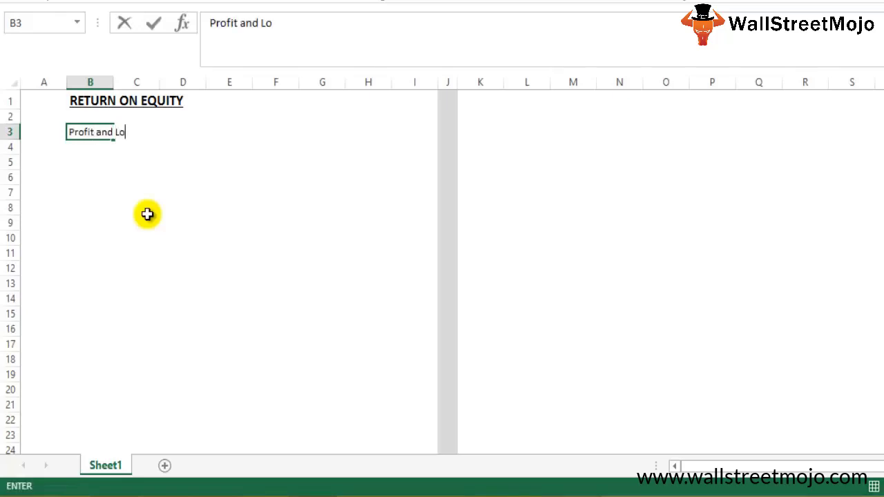
type("ss statement")
key("Tab")
Step: Enter the heading "Balance Sheett" in cell L3, beyond the grey divider column
key("Tab")
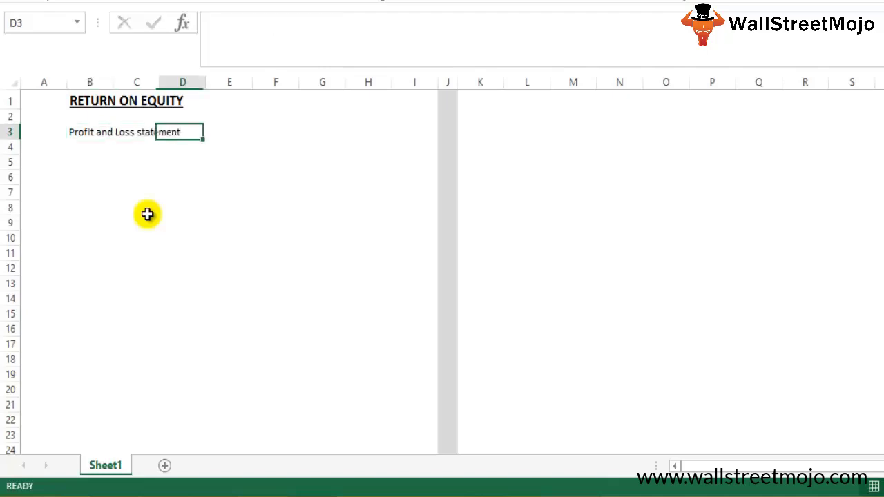
key("Tab")
key("Tab")
key("Tab")
key("Tab")
key("Tab")
key("Tab")
key("Tab")
key("Tab")
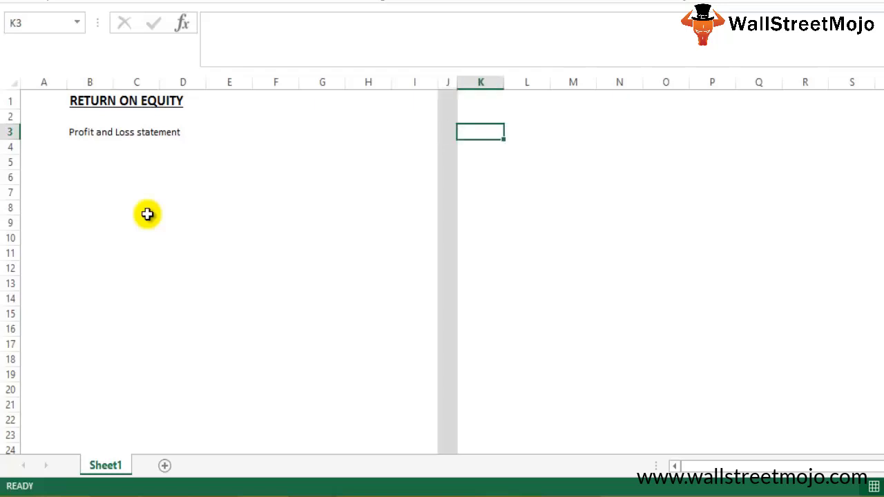
type("Bala")
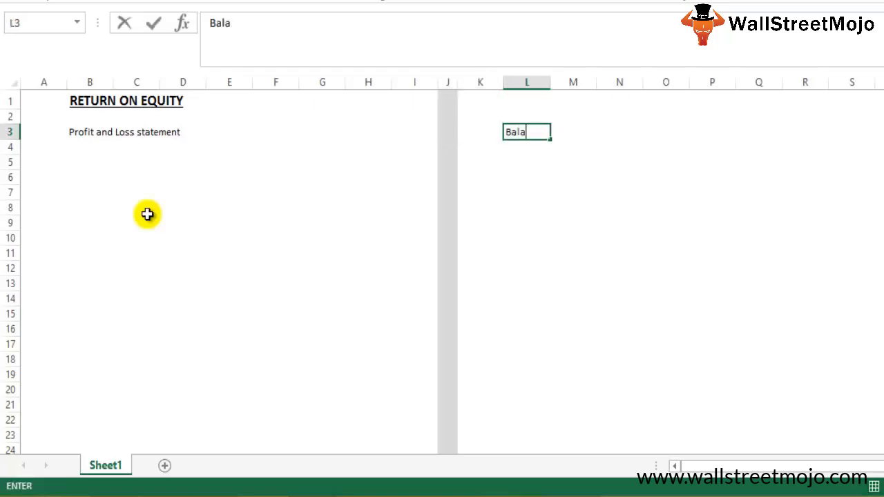
type("nce Sheett")
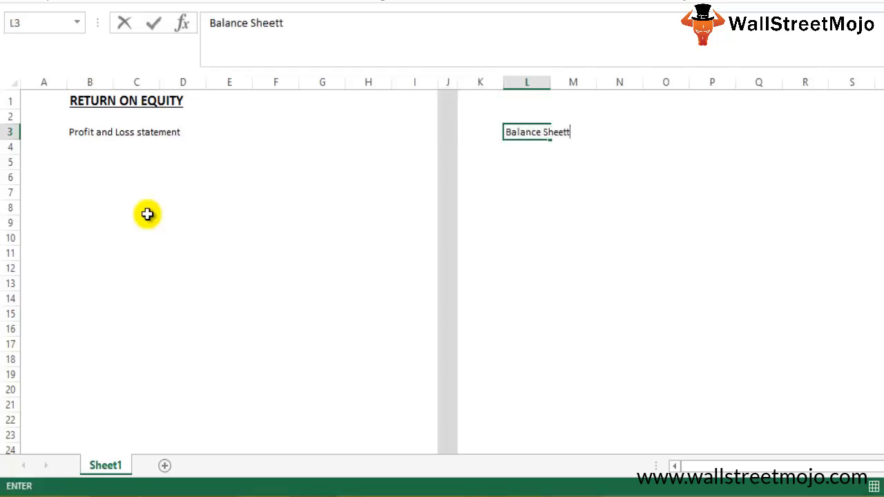
key("Return")
Step: Enter the column labels Year-1 in F4 and Year-2 in G4 under the Profit and Loss heading
key("Tab")
key("Tab")
key("Tab")
key("Tab")
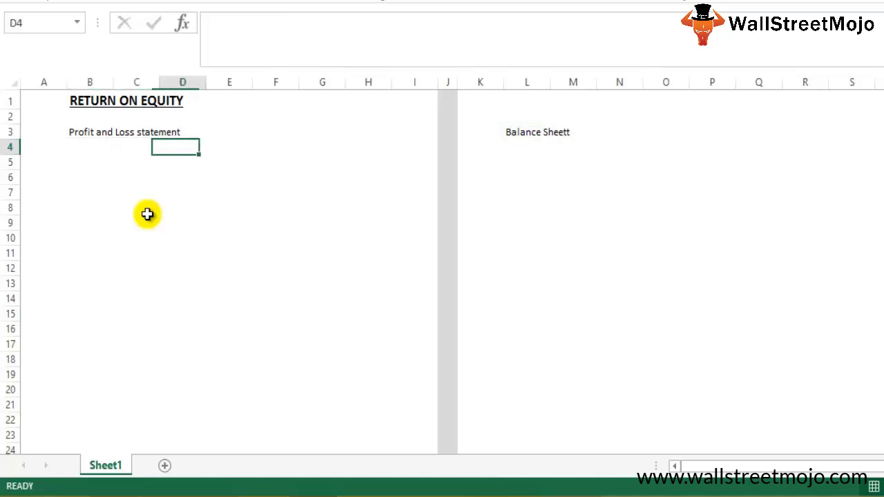
type("Year-1")
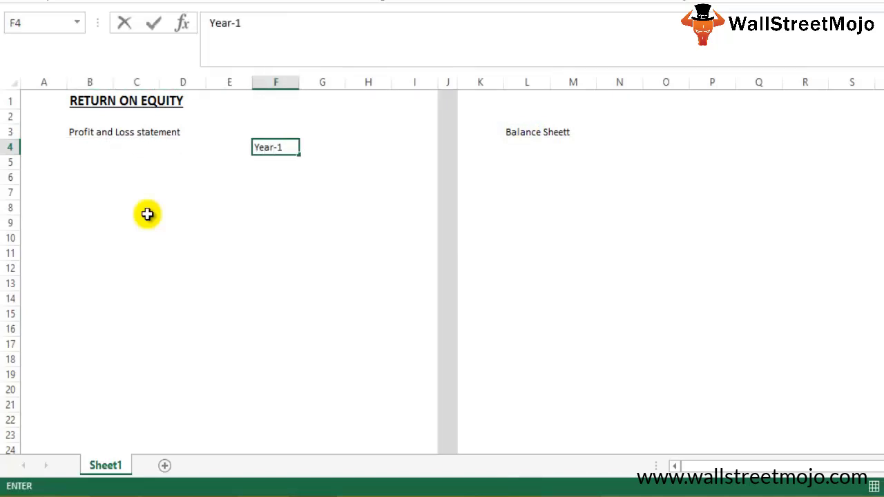
key("Tab")
type("Year-2")
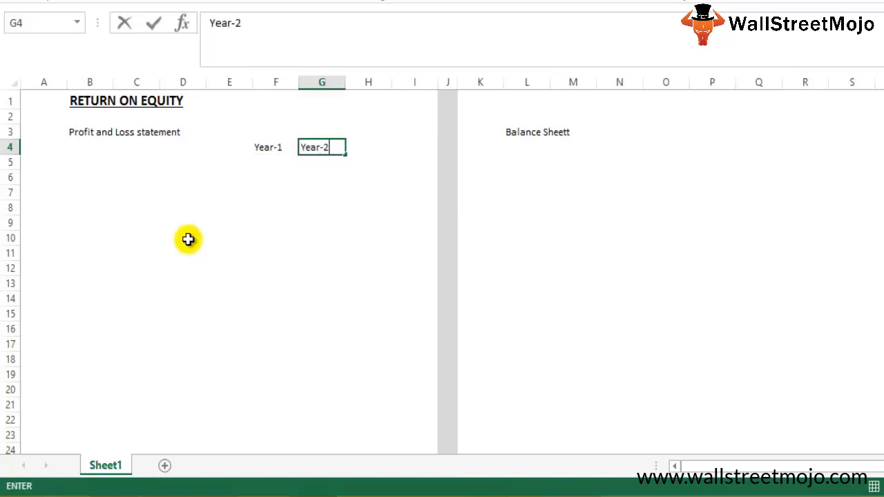
key("Return")
Step: Copy the Year-1 and Year-2 labels from F4:G4 to Q4:R4 for the balance sheet
key("Up")
key("Up")
key("Down")
key("Left")
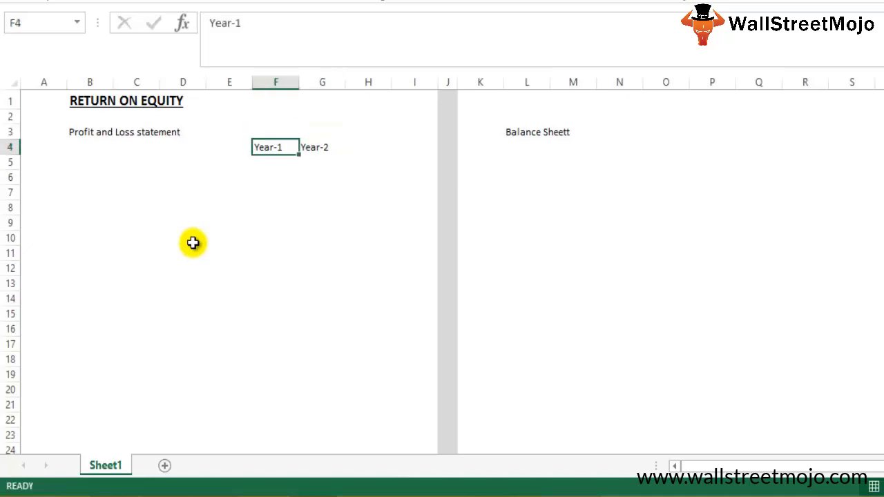
key("shift+Right")
key("ctrl+c")
key("Right")
key("Right")
key("Right")
key("Right")
key("Right")
key("Right")
key("Right")
key("Right")
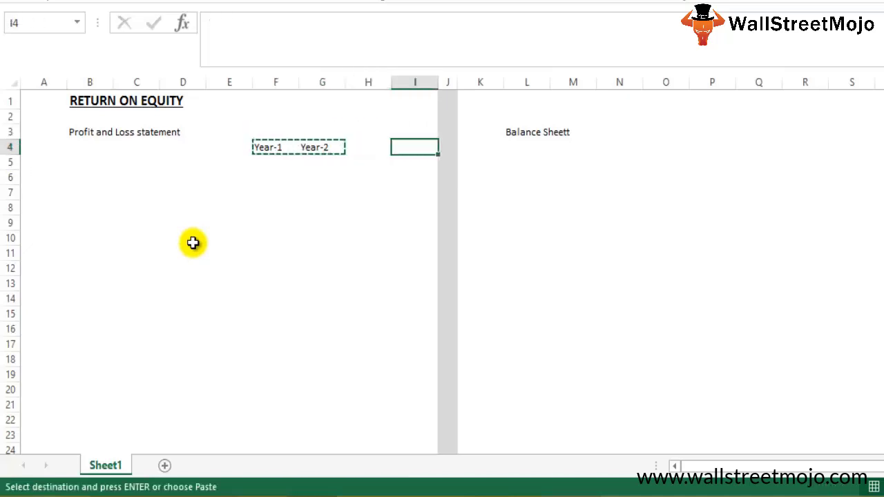
key("Right")
key("Right")
key("Right")
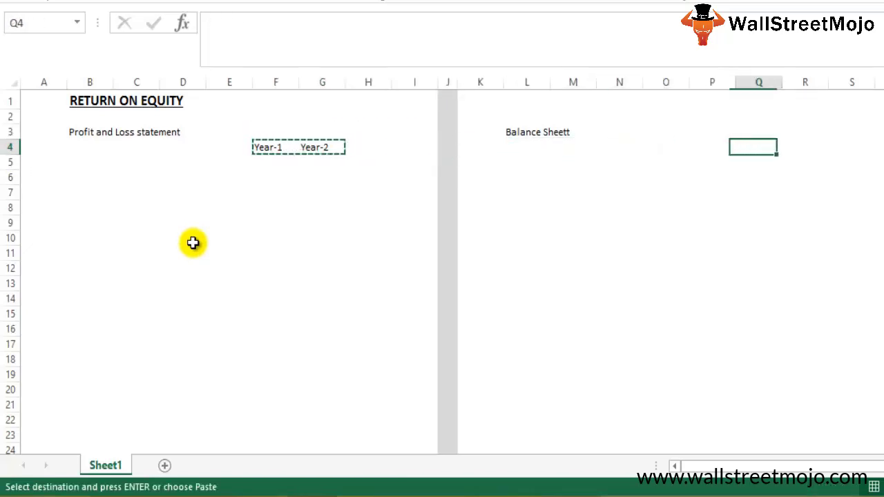
key("ctrl+v")
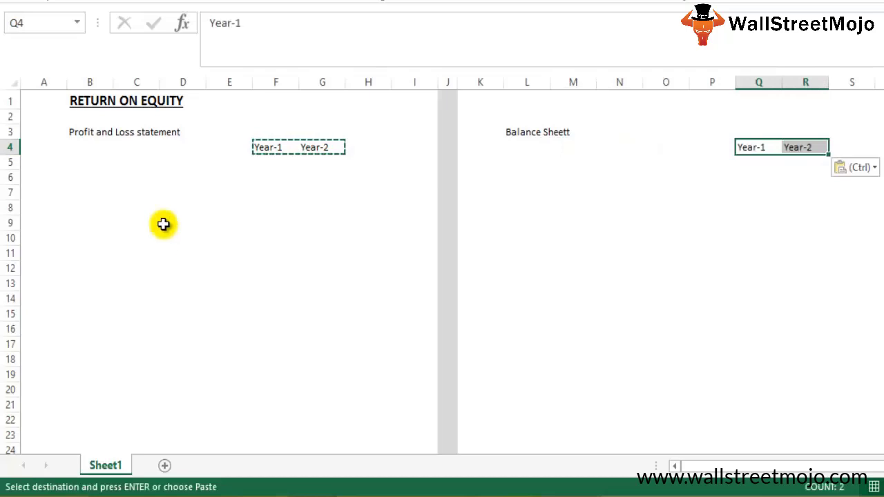
Step: Correct the spelling of the heading in L3 to "Balance Sheet"
left_click(541, 129)
left_click(289, 23)
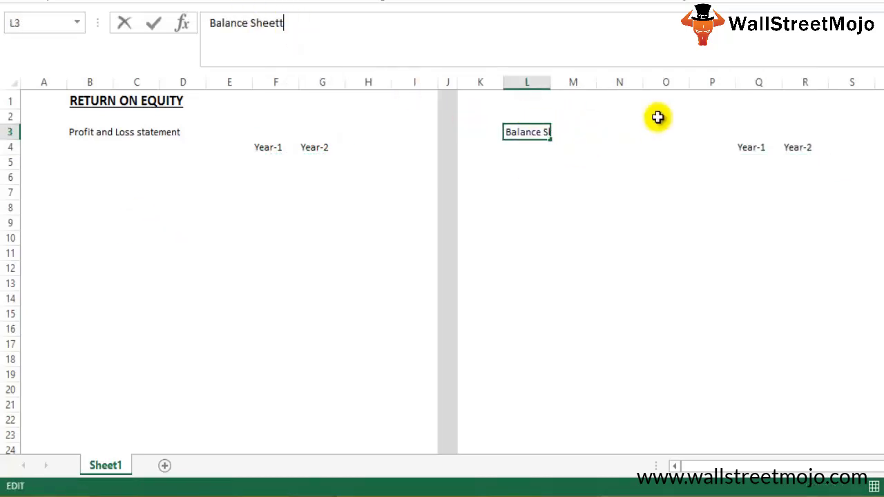
key("BackSpace")
key("Return")
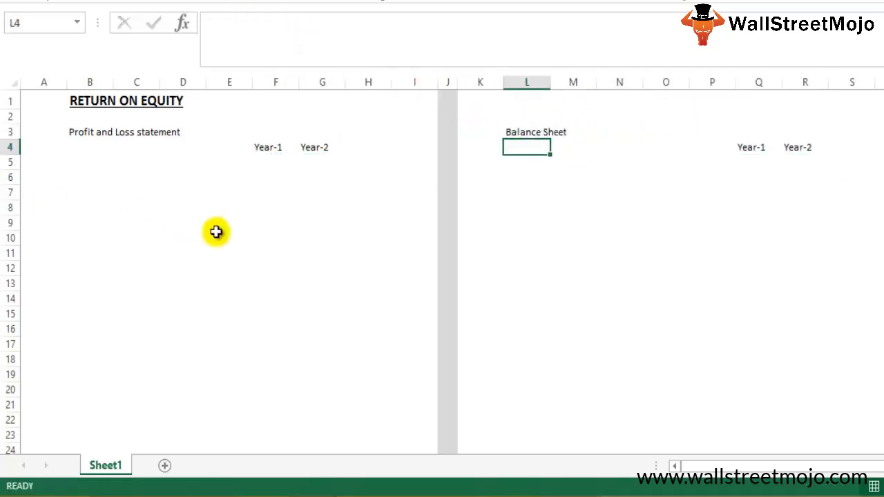
Step: Enter the income row labels Sales, Other Income and Total Income [A] in B6:B8
left_click(107, 181)
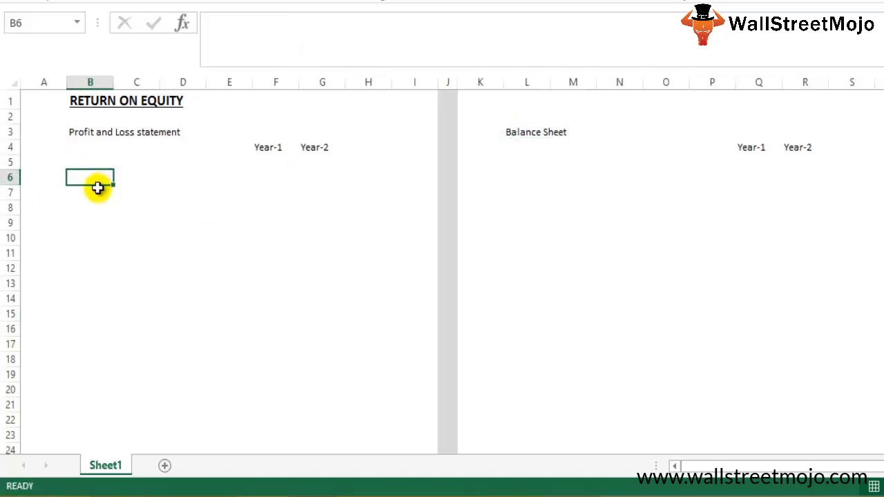
type("Sales")
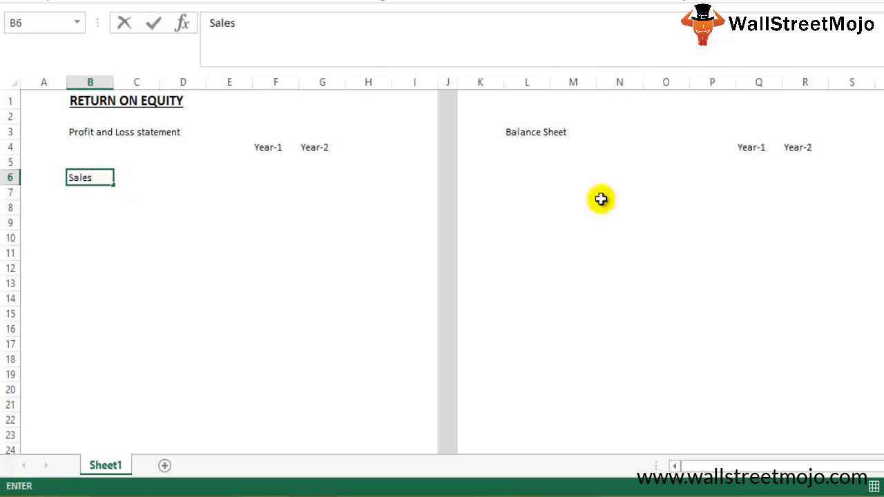
key("Return")
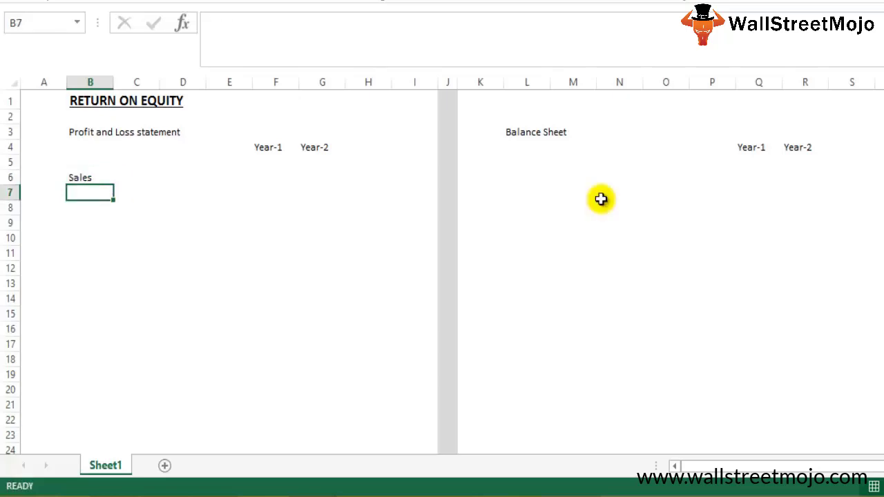
type("Other In")
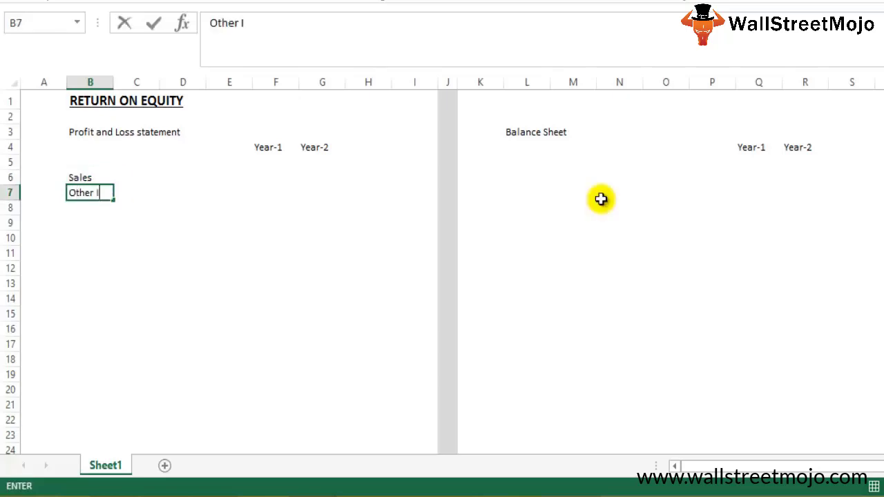
type("come")
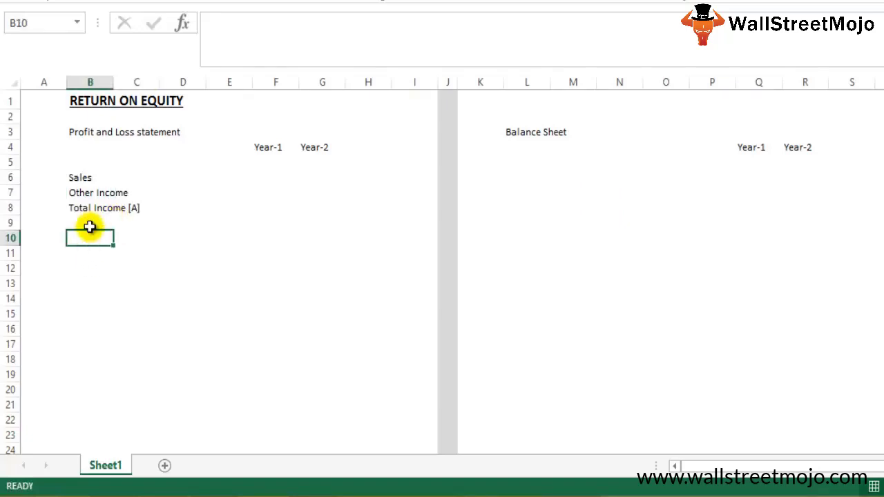
Step: Enter the labels Expenses, Material, Labour, Other Expenses and Total Expenses [B] in B10:B14
type("Expenses")
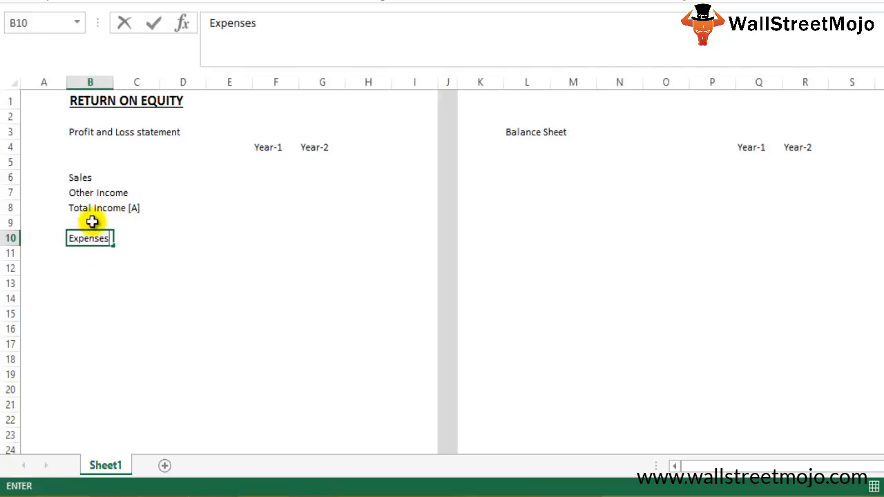
key("Return")
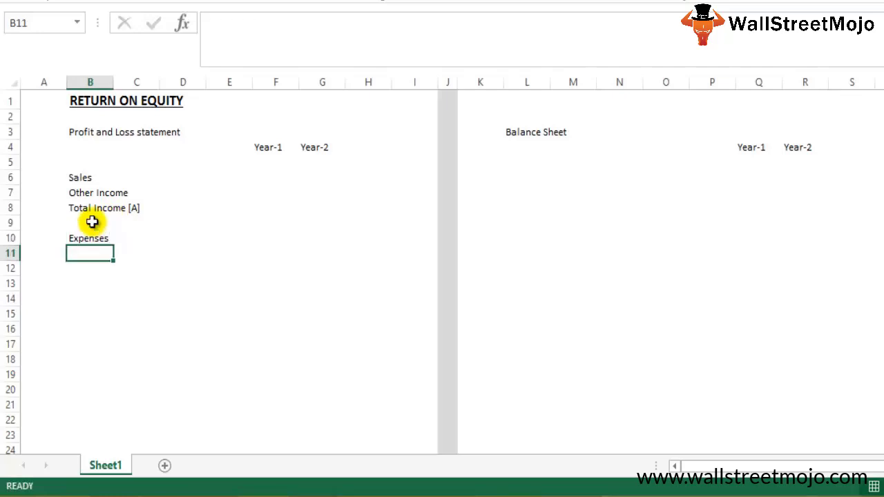
type("Ma")
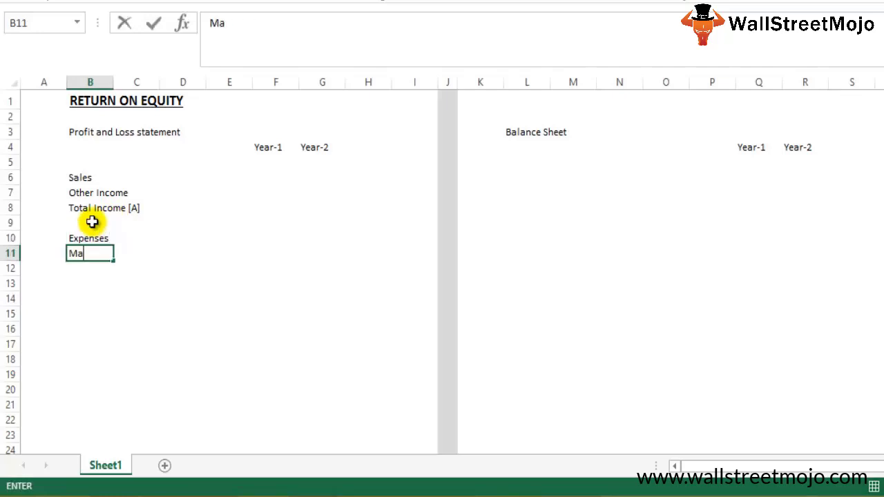
type("terial")
key("Return")
type("L")
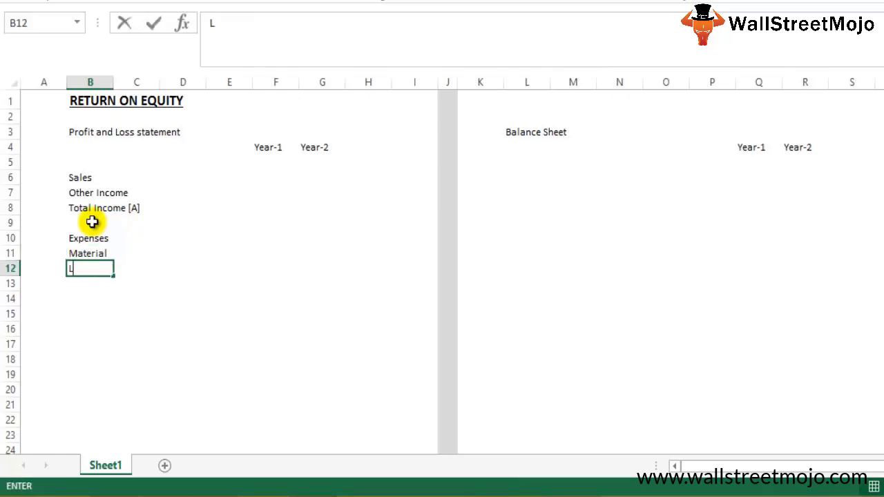
type("abou")
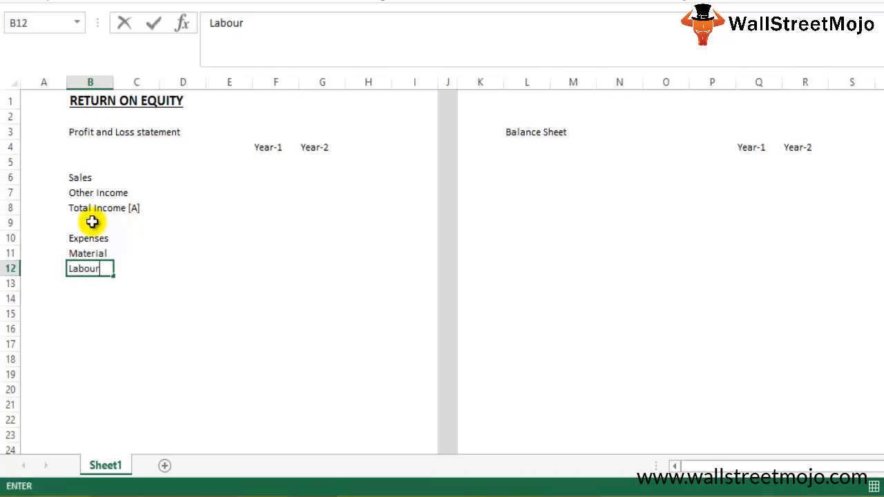
type("r")
key("Return")
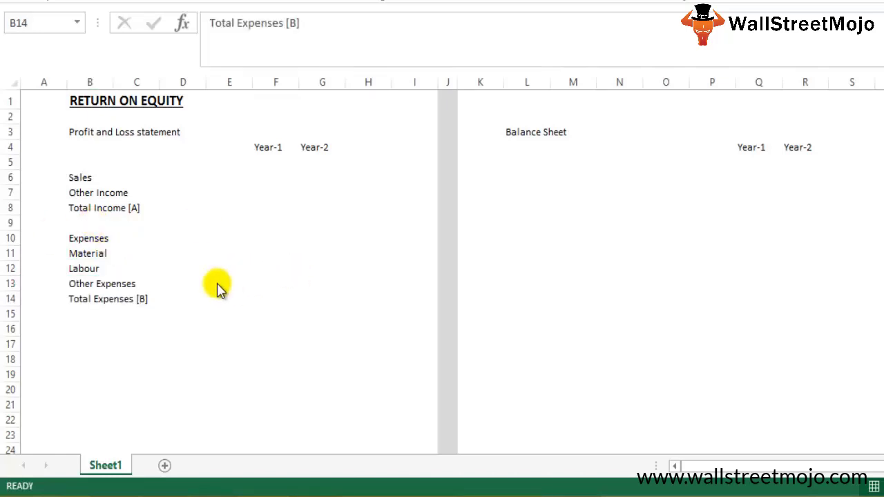
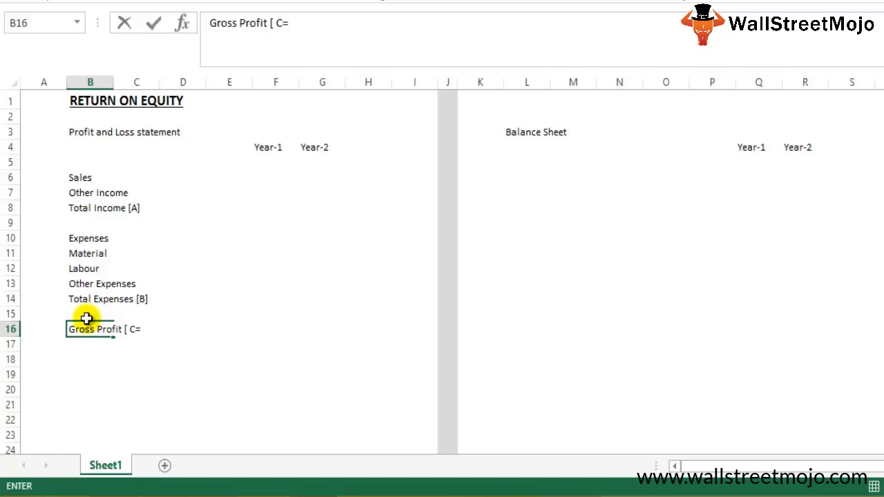
Step: Label B16:B20 as Gross Profit [ C=A-B], Depreciation [D], Interest [E], Profit Before Tax (PBT) [F = C-D-E] and Tax[G]
key("Return")
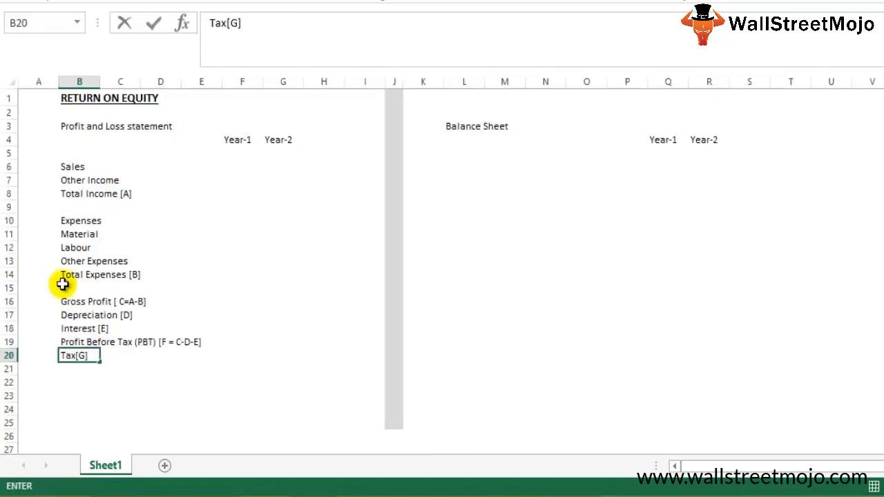
key("Return")
Step: Add Profit After Tax (PAT) [F-G] in B21, Dividend for Preferred Shares in B22 and a bold Net Income in B24
type("Profit After Tax (PAT) [F-G] Dividend for Preferred Shares  Net Income")
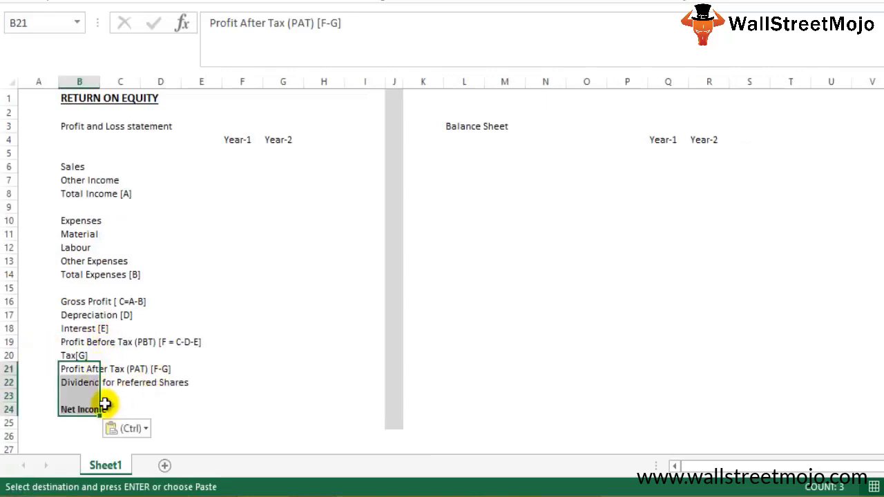
left_click(79, 395)
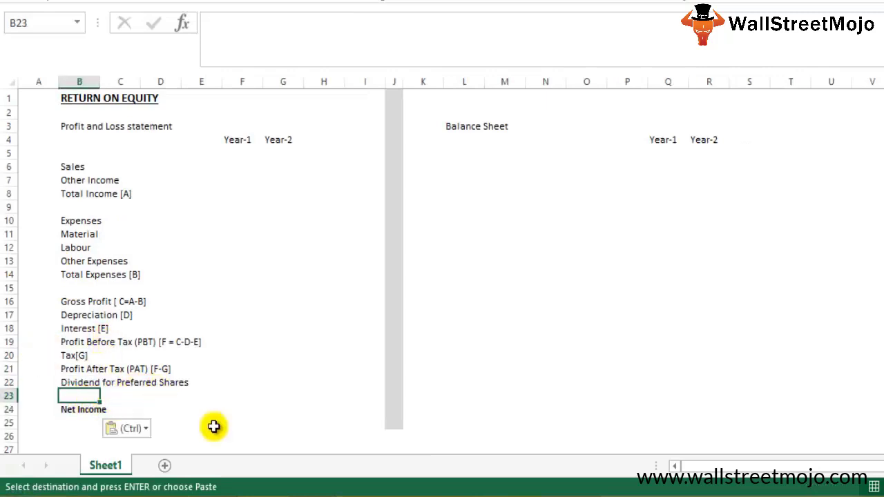
key("Escape")
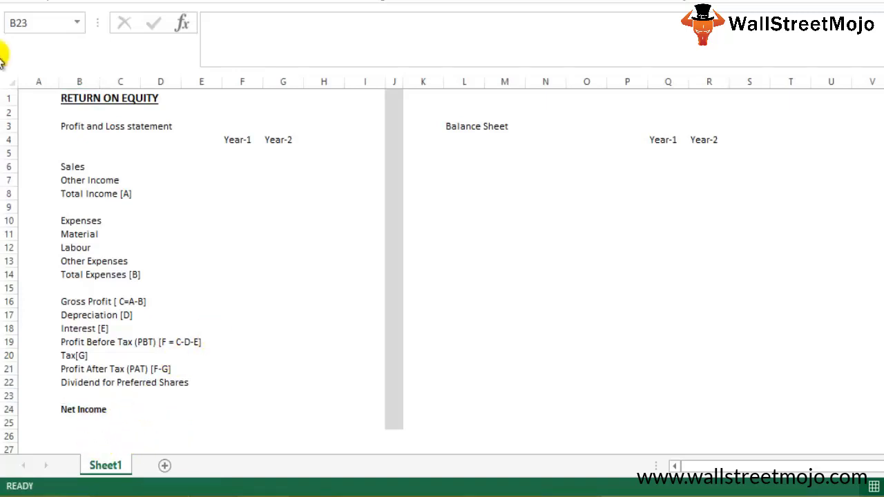
Step: Enter Sales of 865 and 950 in F6:G6 and Other Income of 90 and 100 in F7:G7
left_click(235, 165)
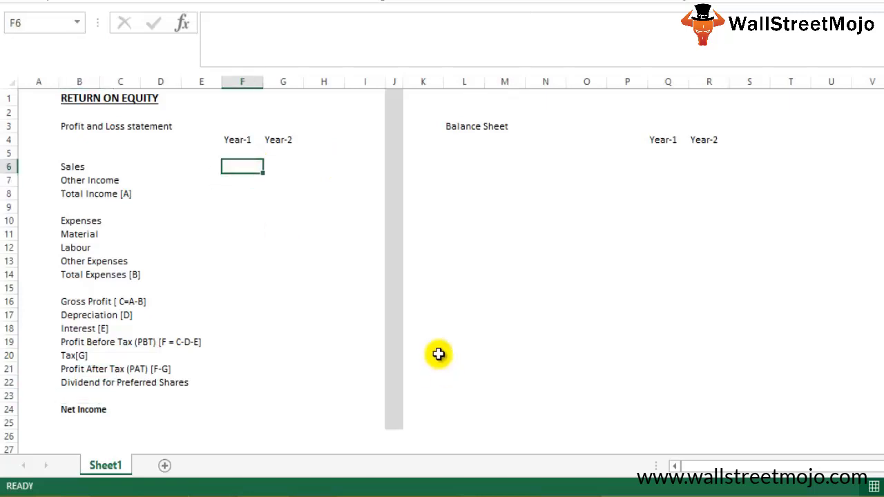
type("9")
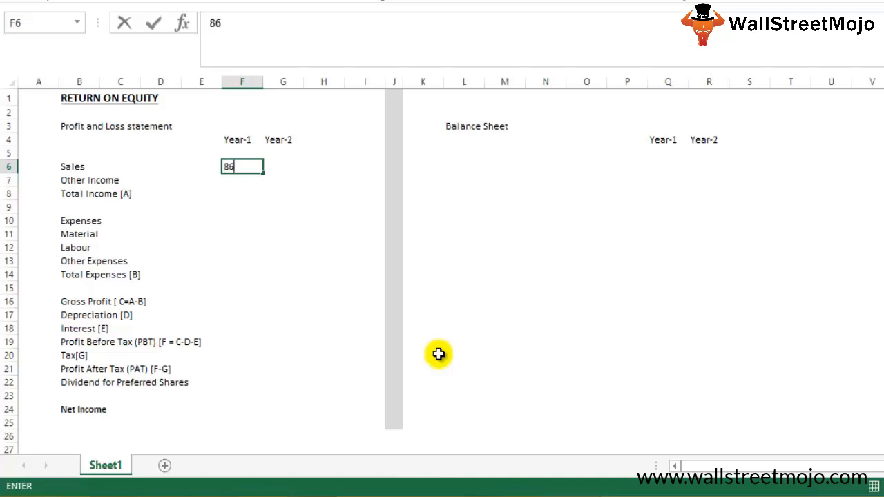
key("Tab")
type("9")
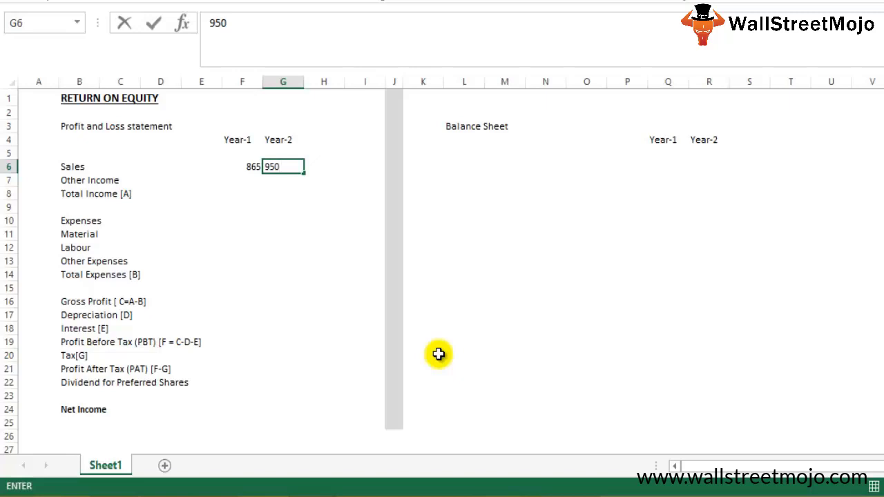
key("Return")
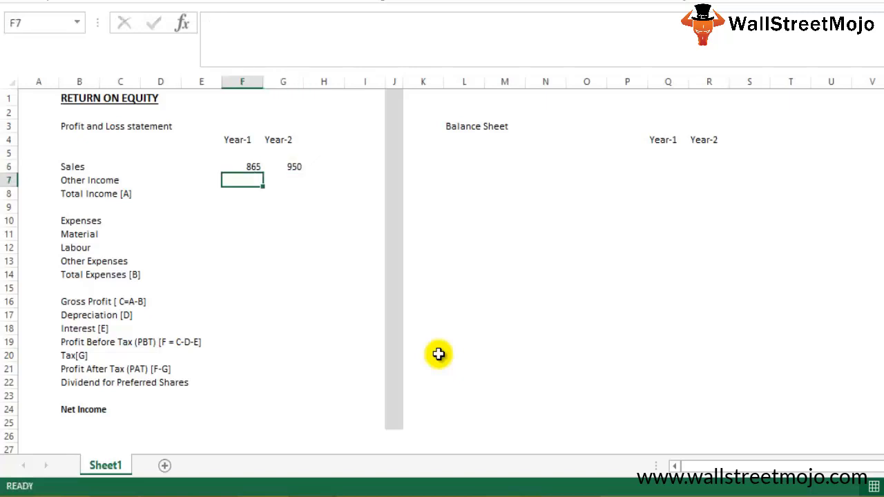
type("90")
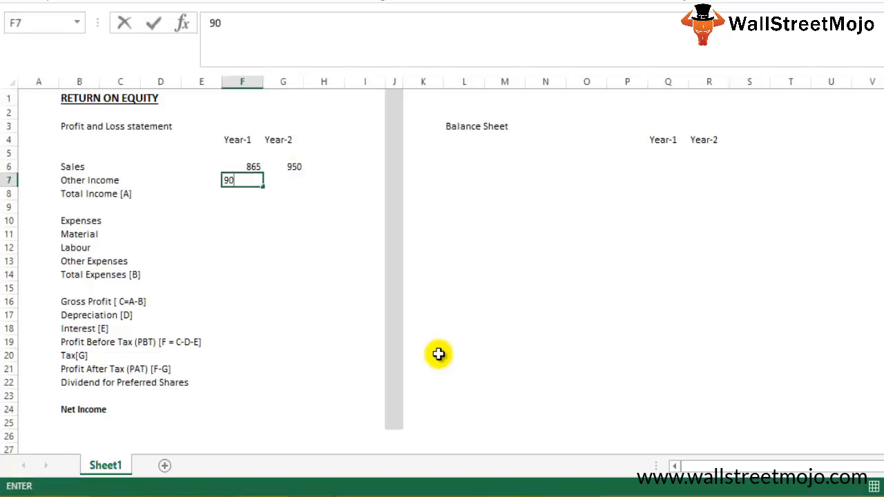
key("Tab")
type("100")
key("Return")
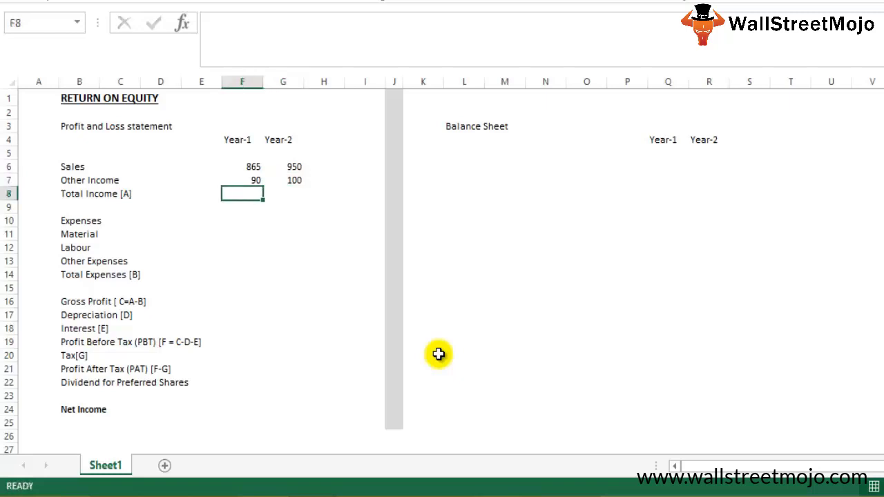
Step: Calculate Year-1 Total Income in F8 with the formula =F6+F7
type("=")
key("Up")
key("Up")
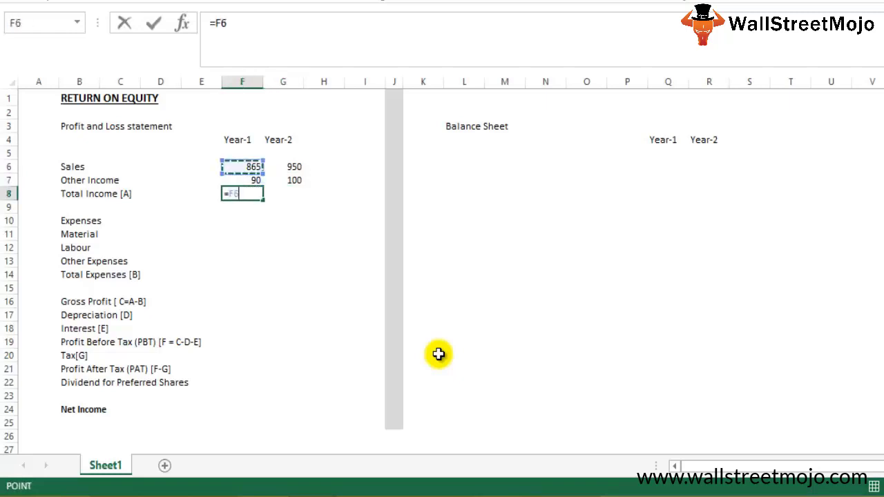
type("+")
key("Up")
key("Return")
Step: Copy the Total Income formula from F8 to the Year-2 cell G8
key("Up")
key("ctrl+c")
key("Right")
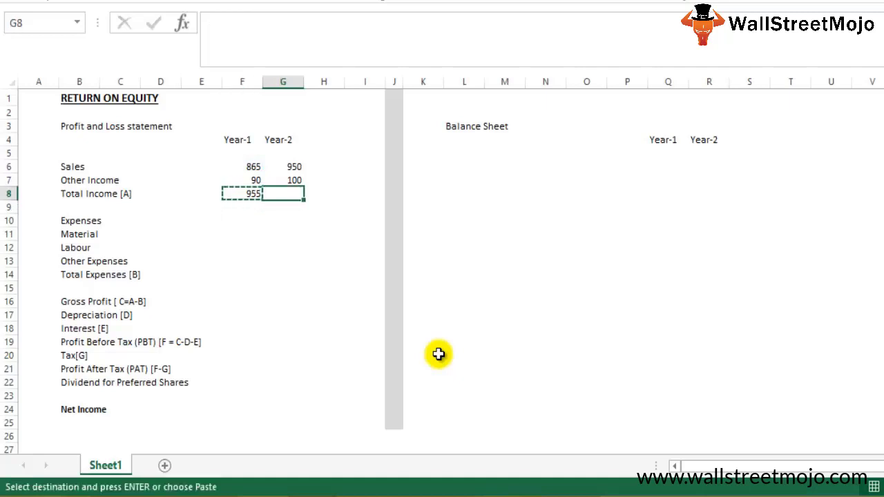
key("ctrl+v")
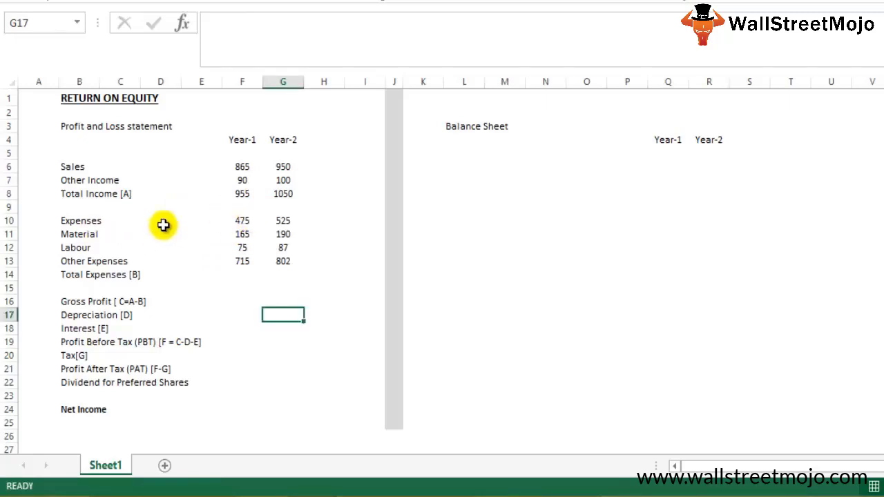
Step: Move the two-year expense figures down one row to F11:G14 so they line up with Material through Total Expenses
left_click_drag(238, 223, 260, 273)
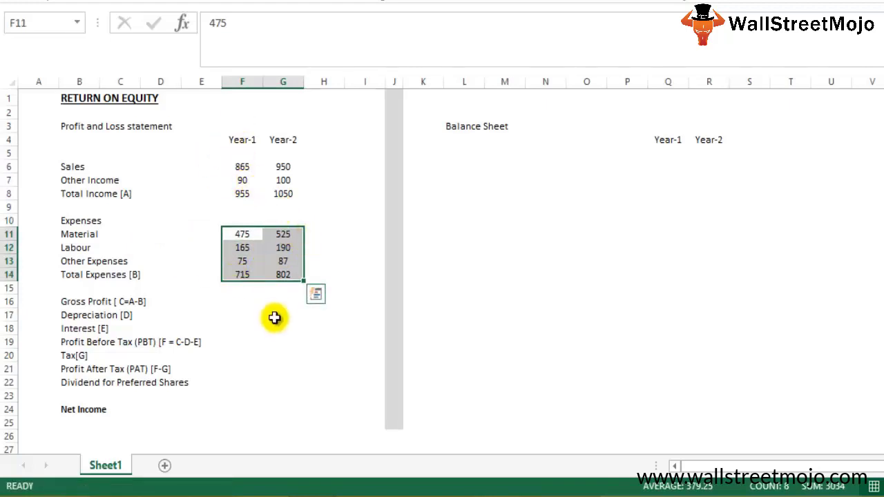
left_click(247, 274)
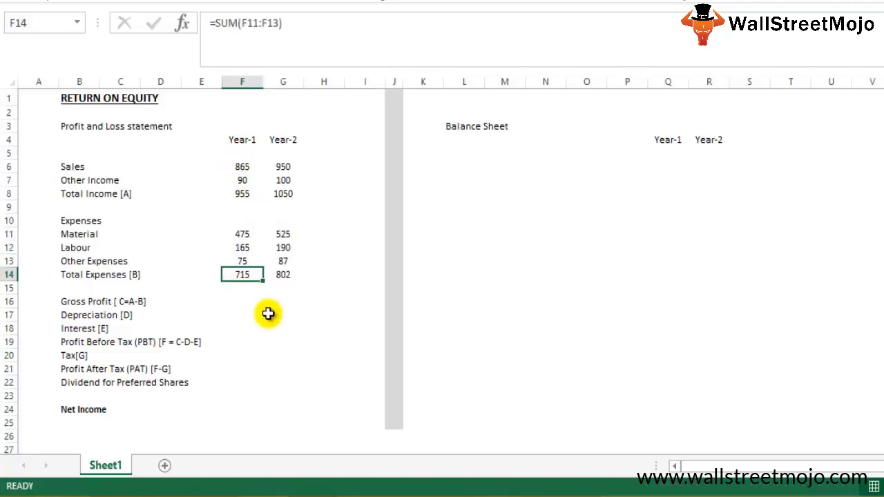
Step: Calculate Year-1 Gross Profit in F16 as Total Income minus Total Expenses with the formula =F8-F14
left_click(243, 302)
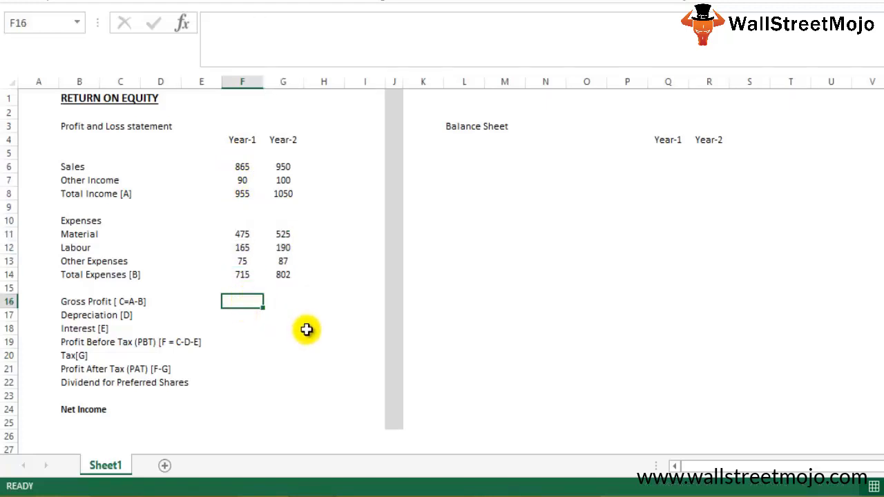
type("=")
key("Up")
key("Up")
key("Up")
key("Up")
key("Up")
key("Up")
key("Up")
key("Up")
key("Up")
key("Down")
type("-")
key("Up")
key("Up")
key("Return")
Step: Copy the Gross Profit formula from F16 to the Year-2 cell G16
key("Up")
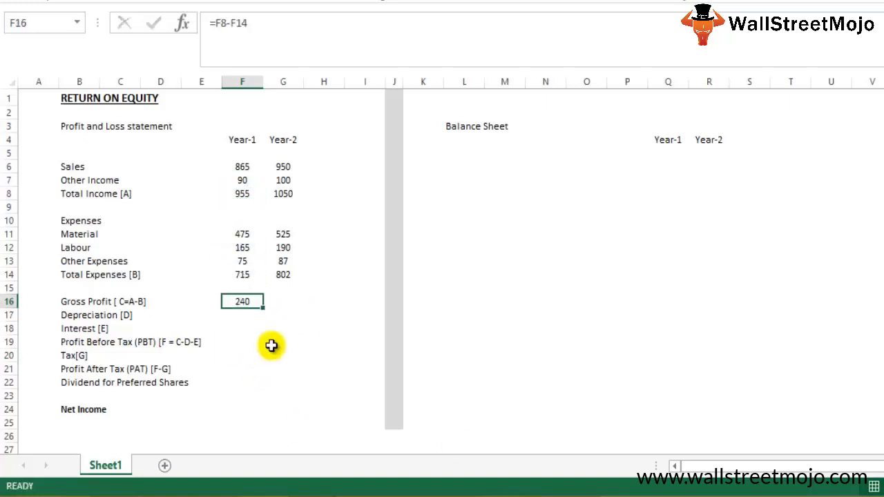
key("ctrl+c")
key("Right")
key("ctrl+v")
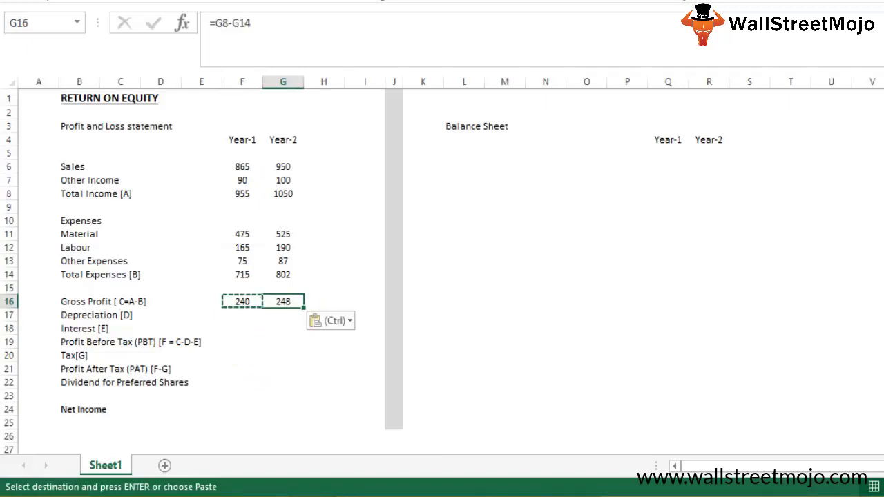
key("Escape")
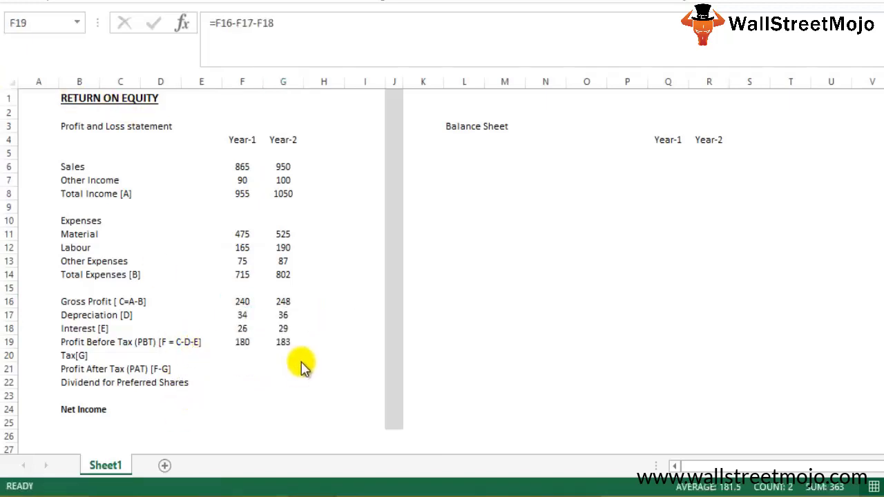
Step: Enter the Tax amounts 11 for Year-1 in F20 and 122 for Year-2 in G20
left_click_drag(232, 347, 283, 343)
left_click(242, 366)
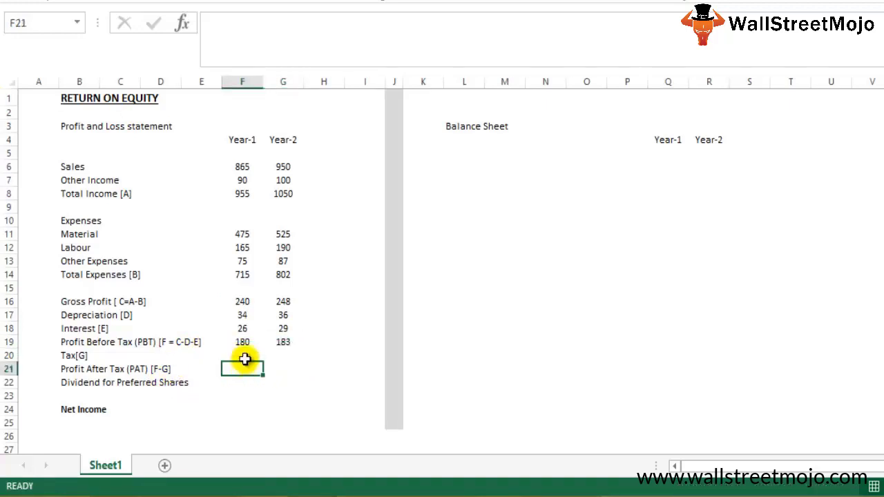
key("Up")
type("11")
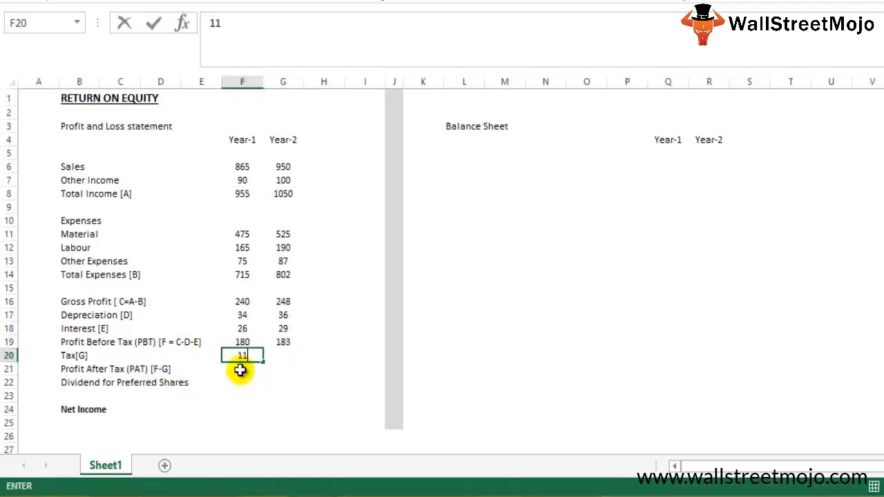
key("Tab")
type("122")
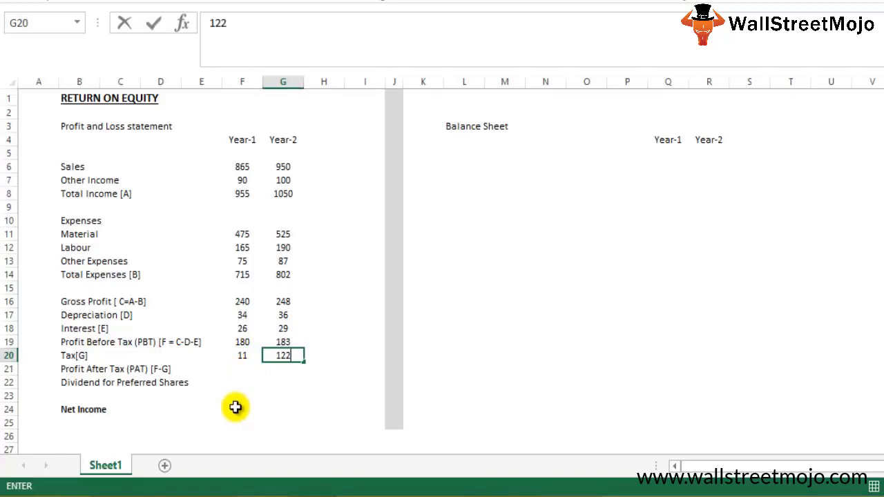
key("Return")
key("Left")
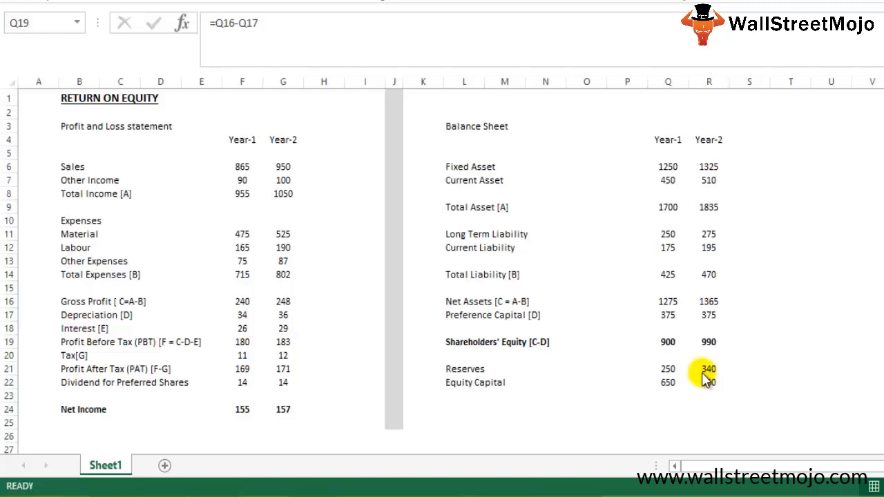
Step: Enter 825 in P19 as the Shareholders' Equity of the year before Year-1
left_click(632, 343)
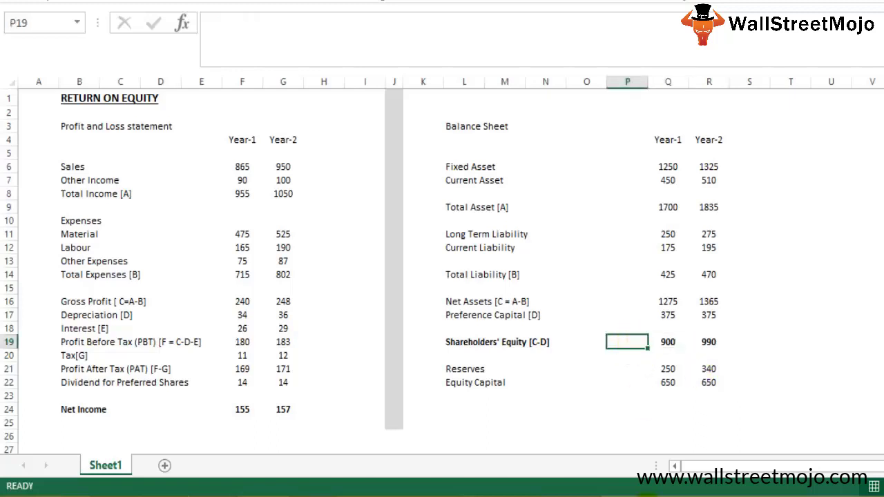
type("825")
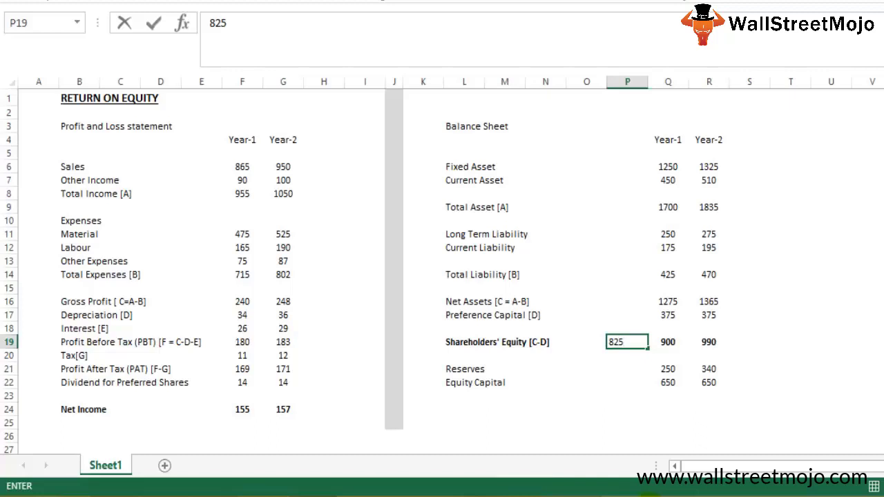
key("Return")
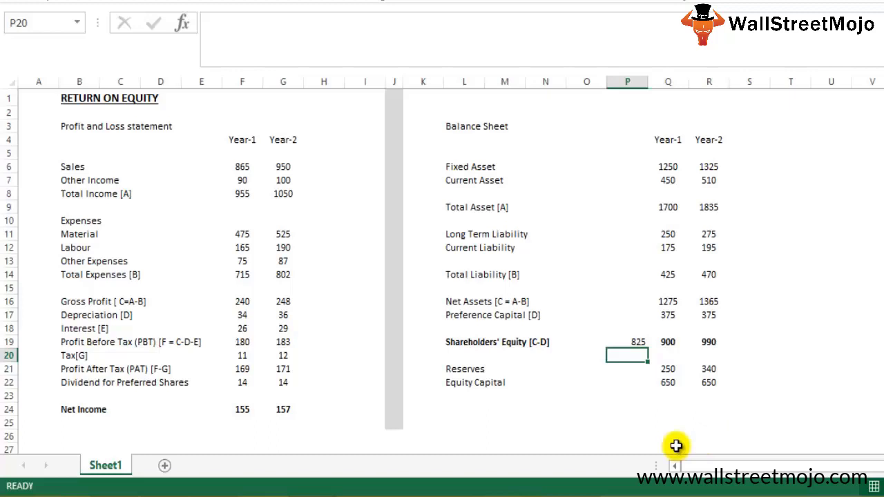
Step: Make the Profit and Loss statement and Balance Sheet headings bold, and add a bold Return on Equity [RoE] label in L24
left_click(78, 126)
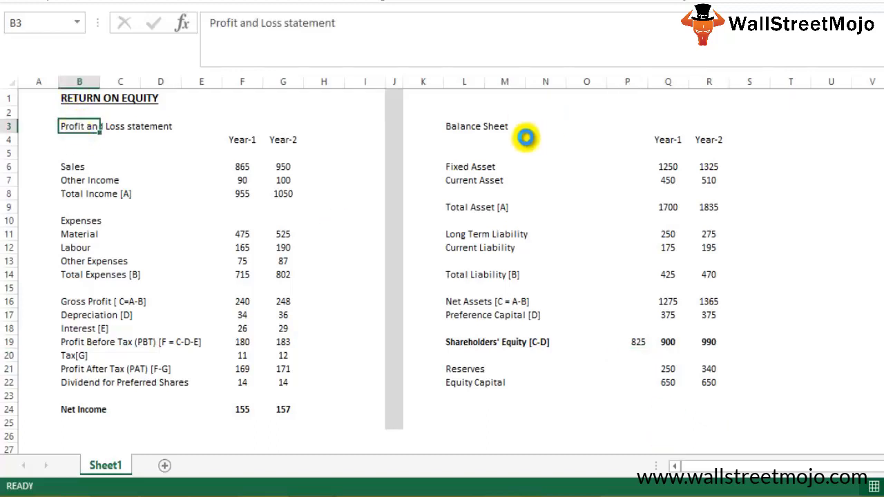
key("ctrl+b")
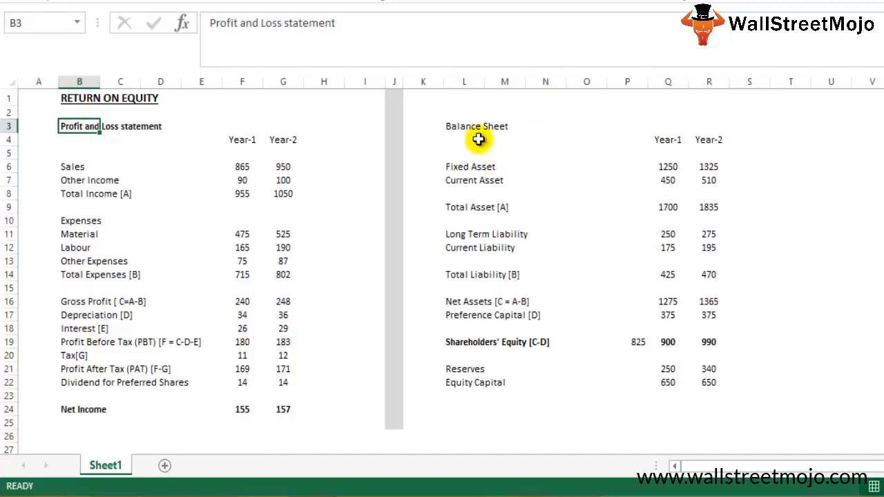
left_click(472, 130)
key("ctrl+b")
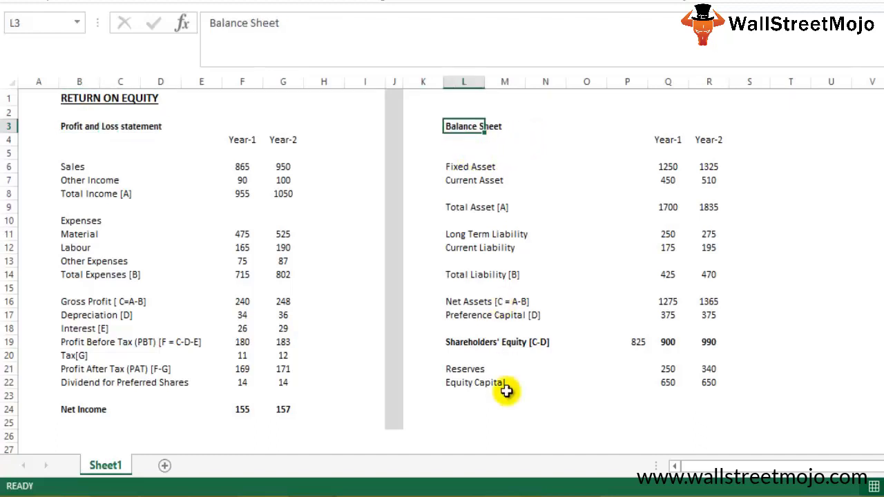
left_click(480, 420)
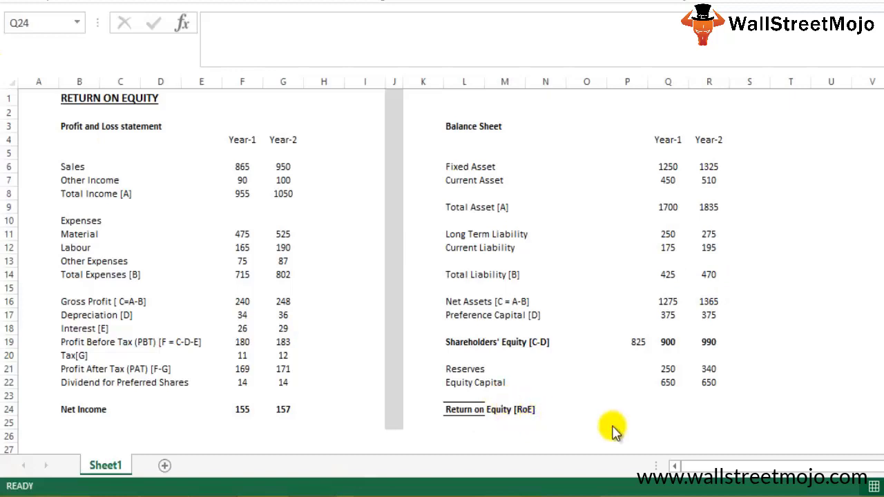
Step: Calculate Year-1 RoE in Q24 with =F24/AVERAGE(P19:Q19) and format it as a whole percentage
left_click(667, 410)
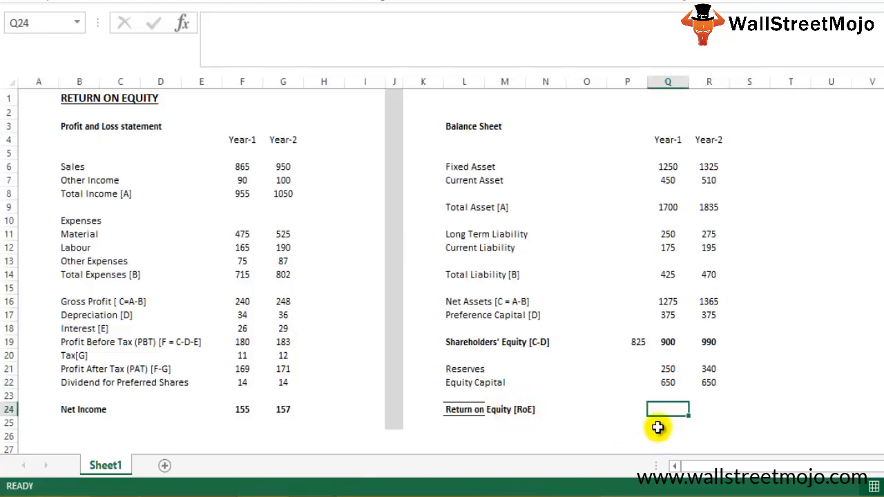
type("=")
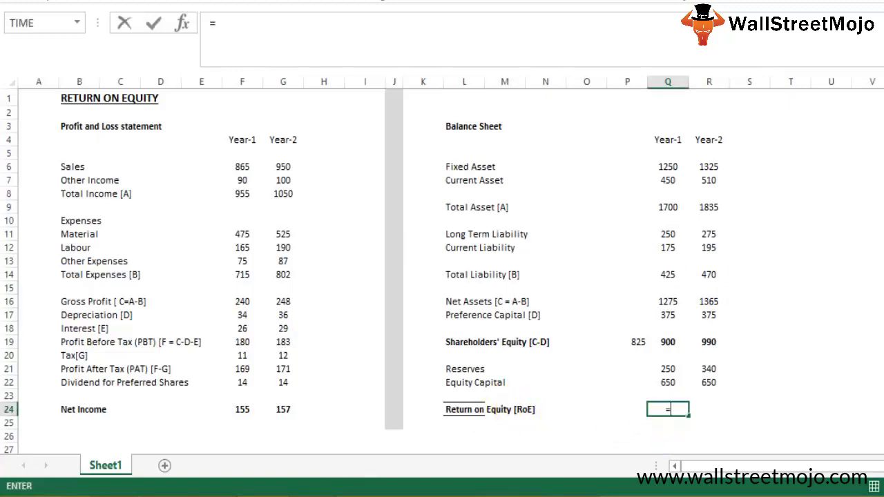
left_click(240, 409)
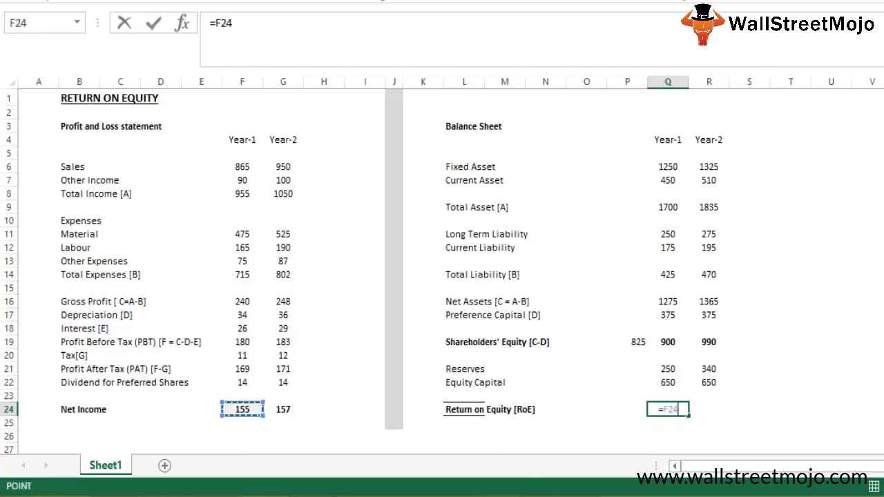
type("/")
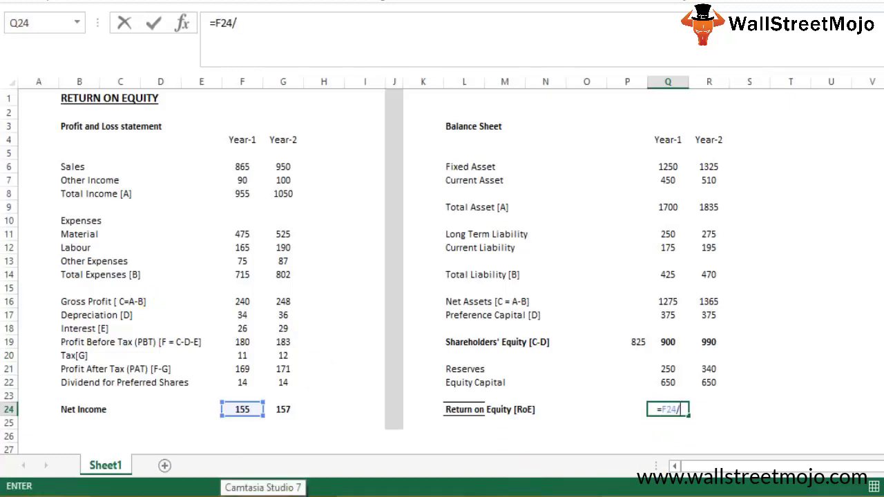
type("ave")
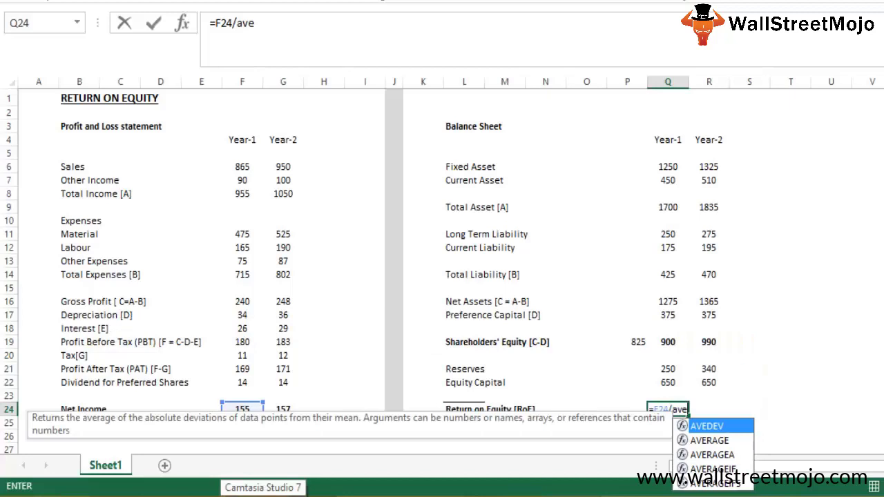
type("rage")
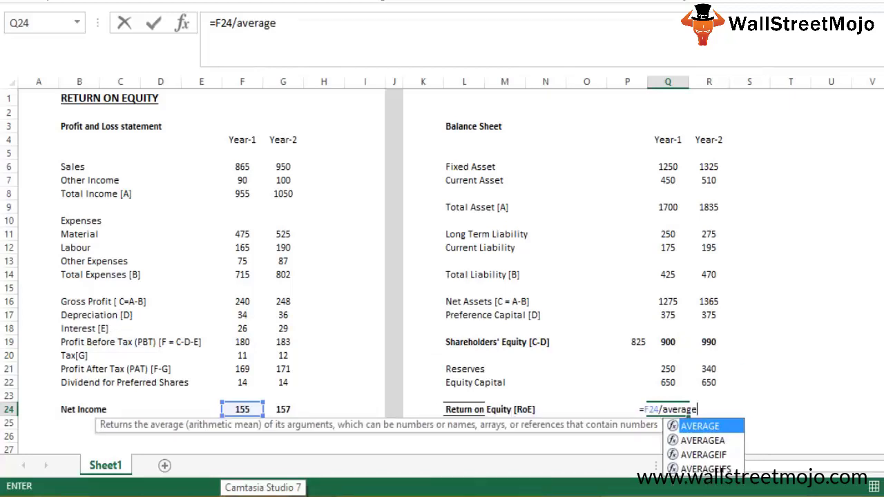
type("(")
left_click_drag(634, 342, 666, 342)
type(")")
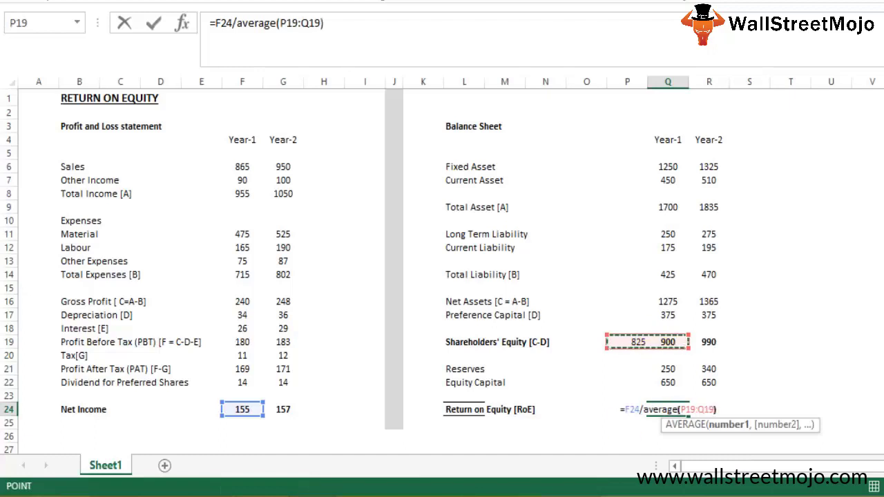
key("ctrl+Return")
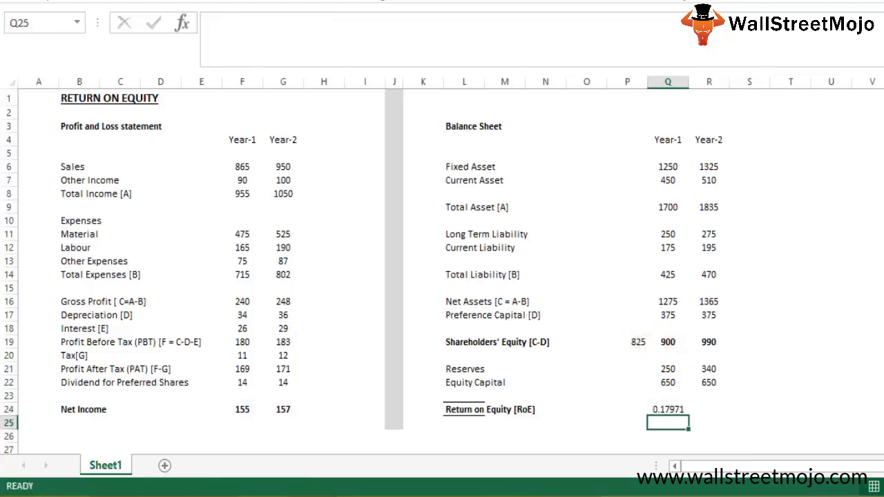
left_click(669, 410)
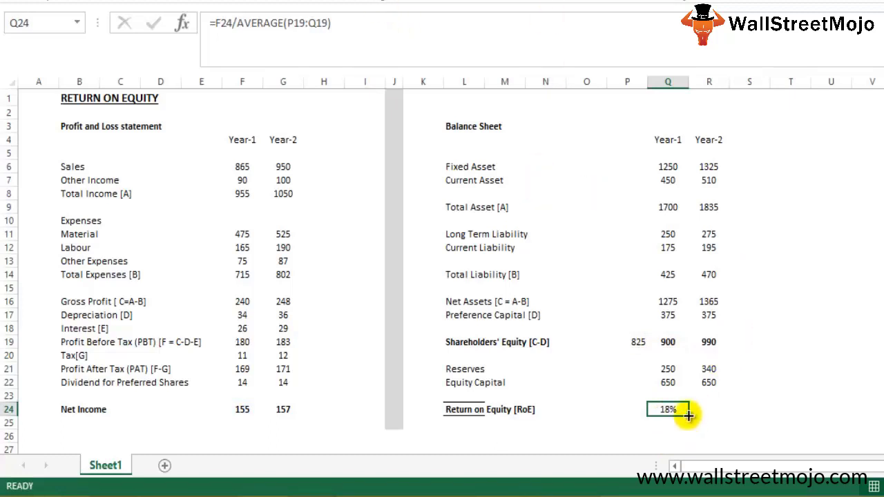
Step: Fill the RoE formula from Q24 into R24, and make both percentages bold with a top and bottom border
left_click_drag(689, 415, 718, 414)
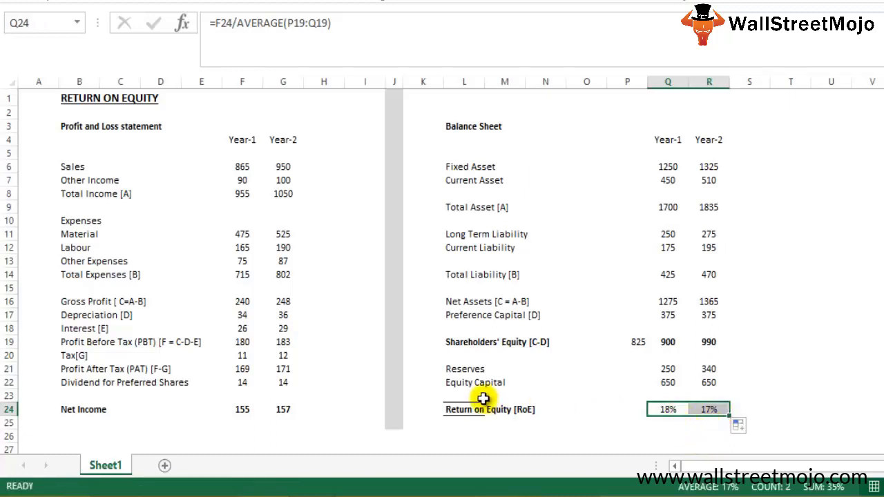
left_click_drag(674, 410, 702, 410)
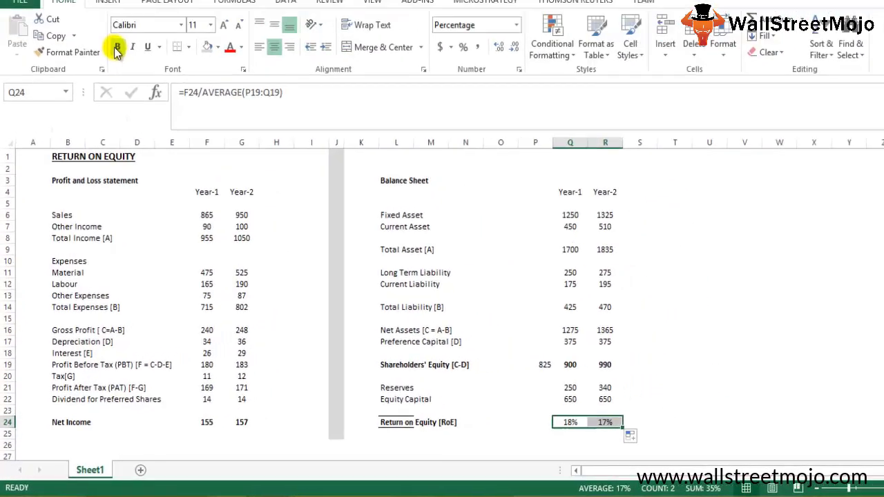
left_click(187, 47)
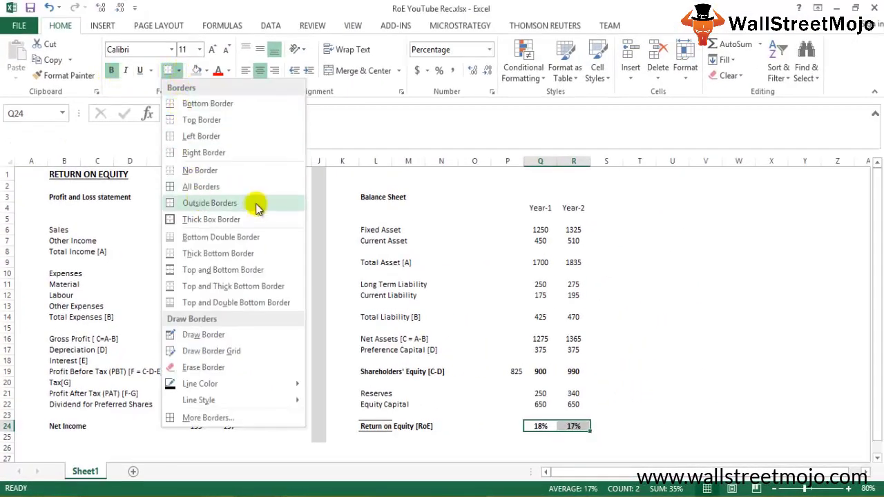
left_click(234, 272)
left_click(678, 356)
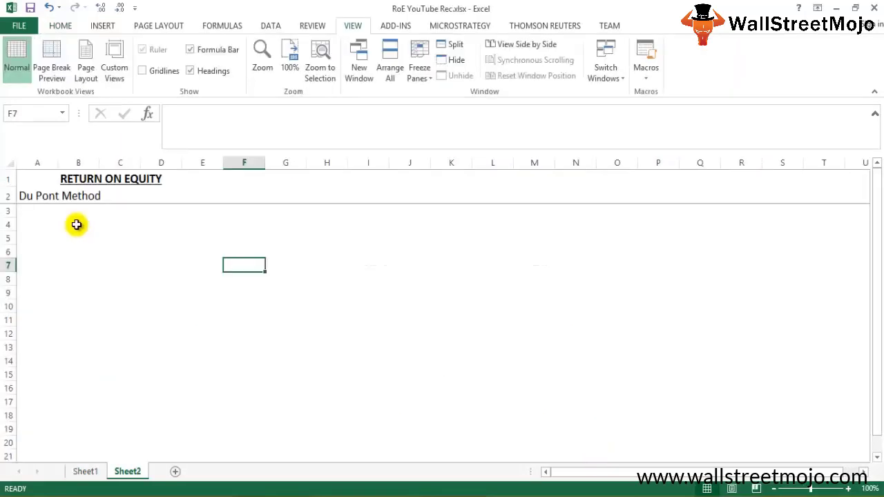
Step: On the Du Pont Method sheet, enter the heading Ratio in B5 and the label Profit Margin in B6
left_click(77, 224)
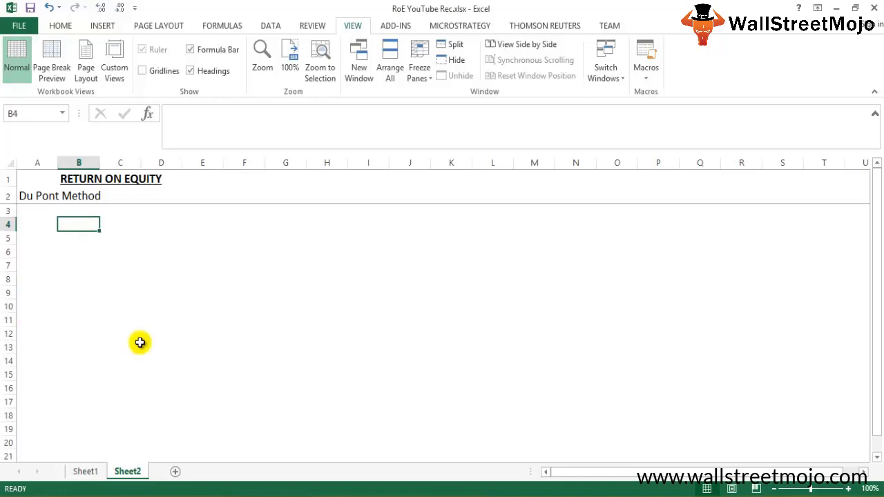
key("Return")
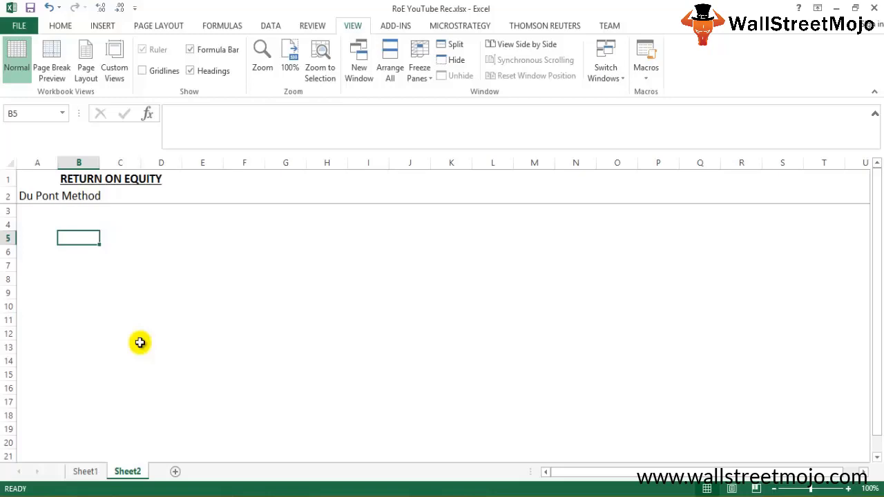
type("R")
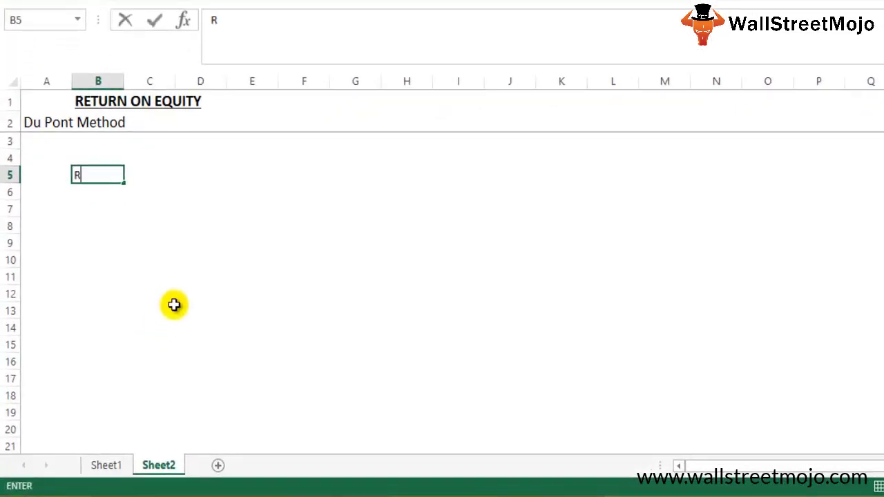
type("atio")
key("Return")
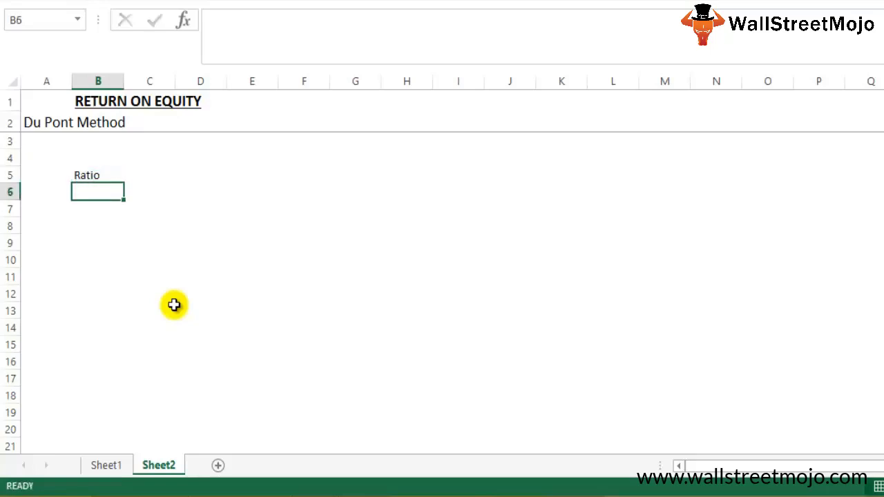
type("Pro")
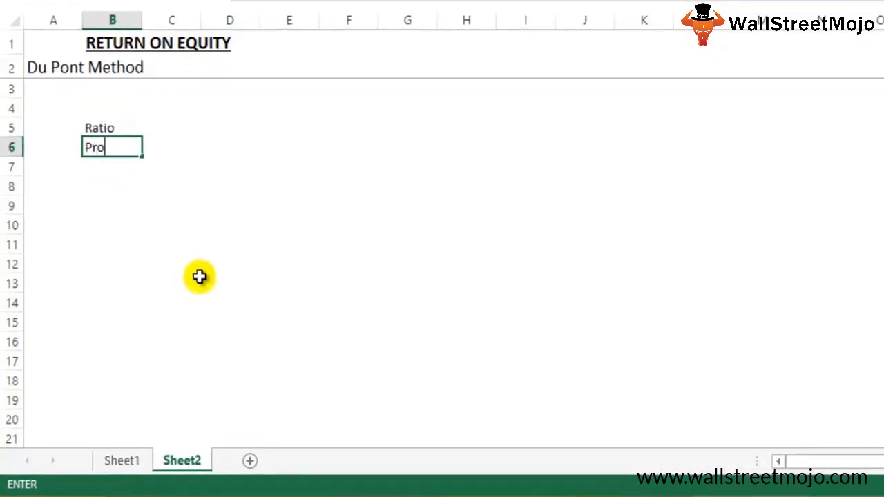
type("fit Margin")
key("Return")
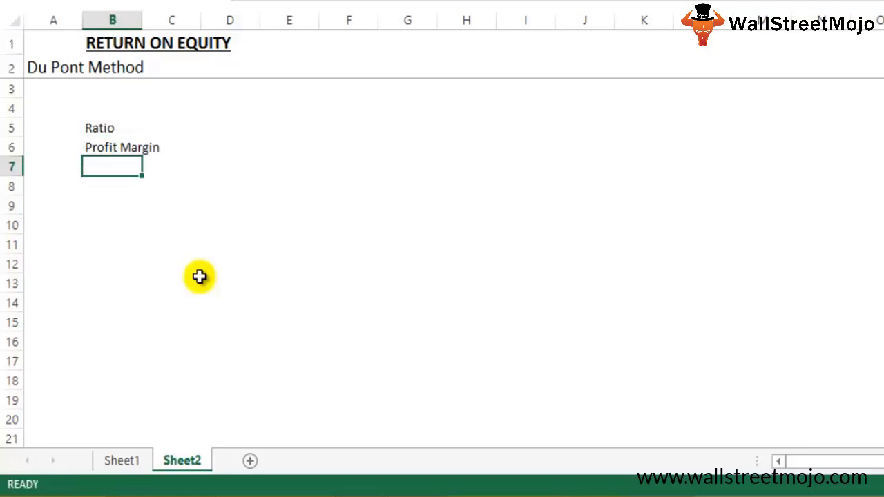
Step: Enter the labels Total Asset Turnover Ratio in B7, Equity Multiplier in B8 and ROE in B9
type("Total Asse")
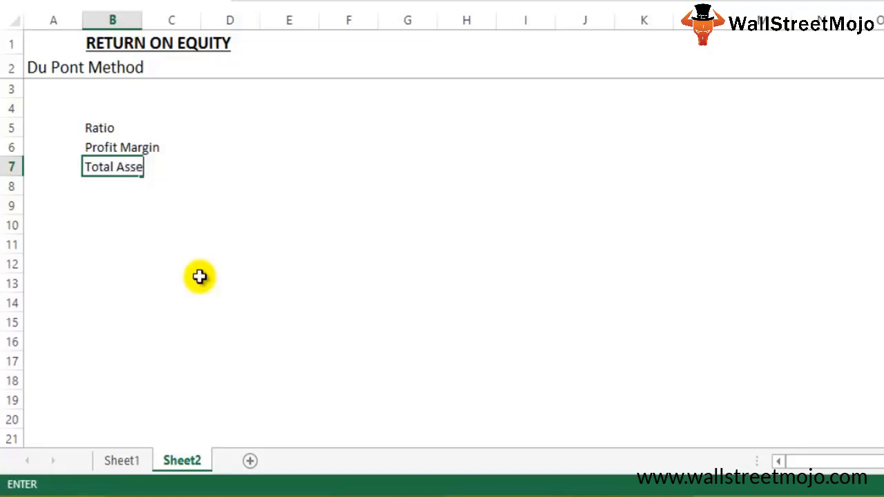
type("t Turnover Ratio")
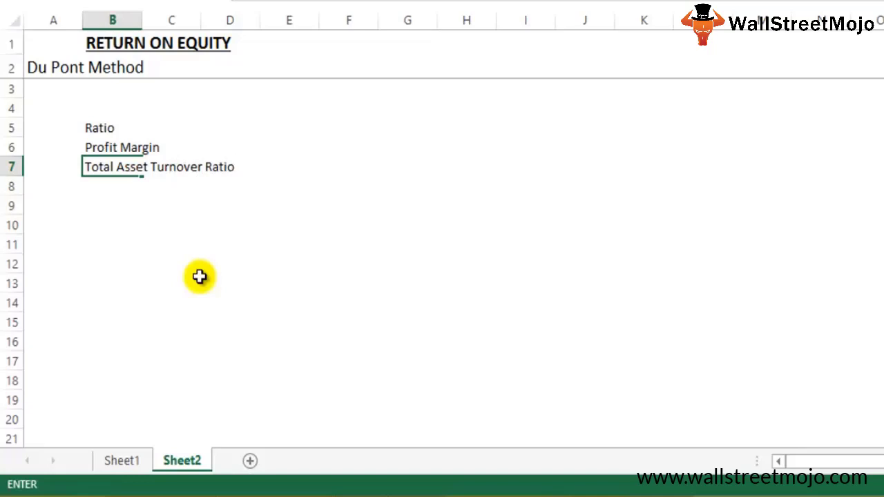
key("Return")
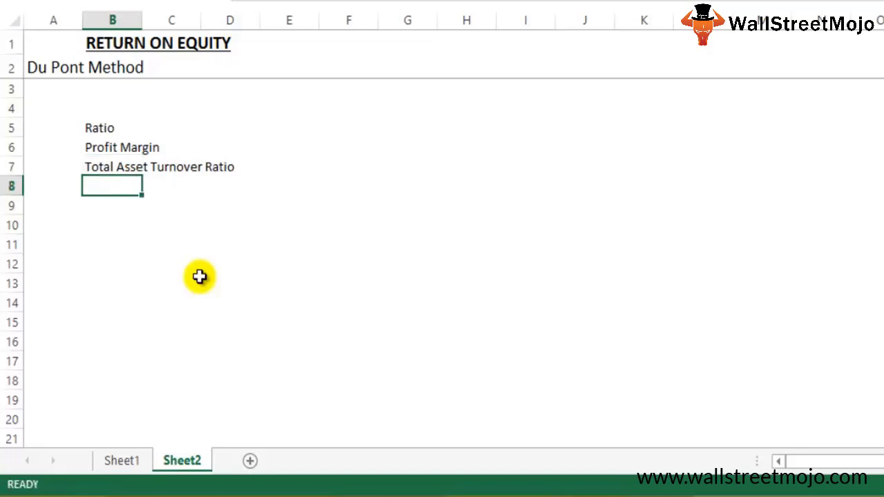
type("Equi")
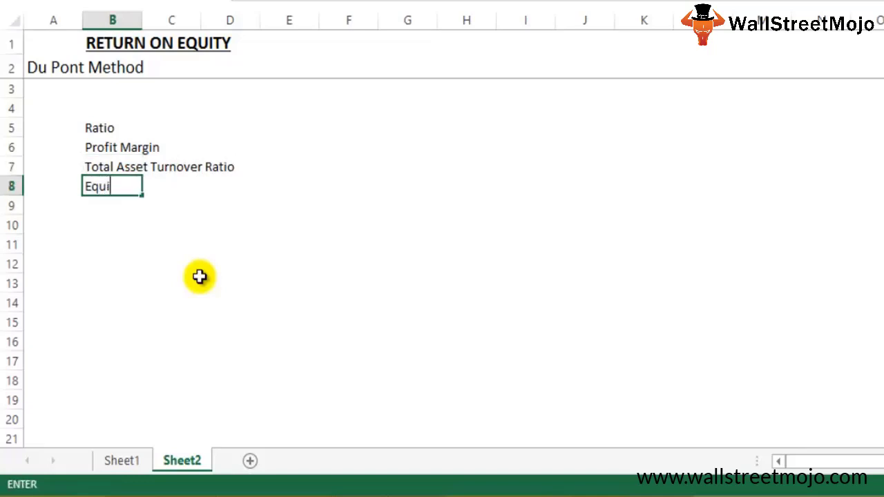
type("ty Multiplier")
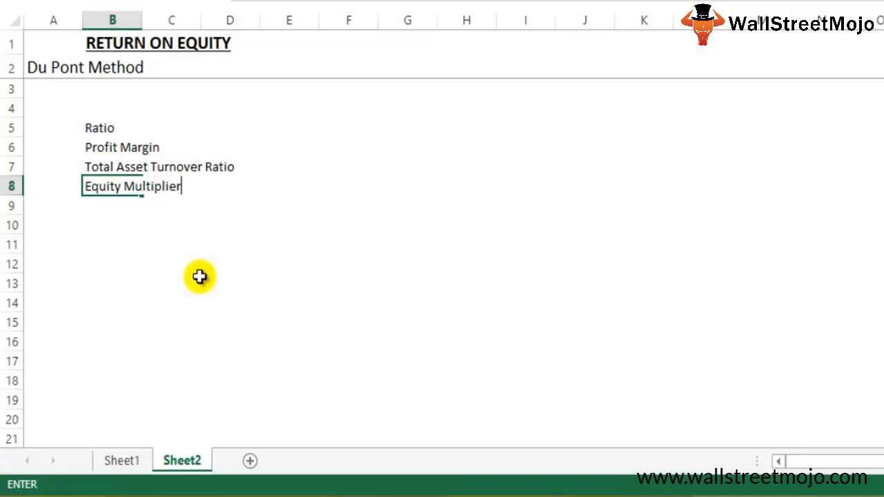
key("Return")
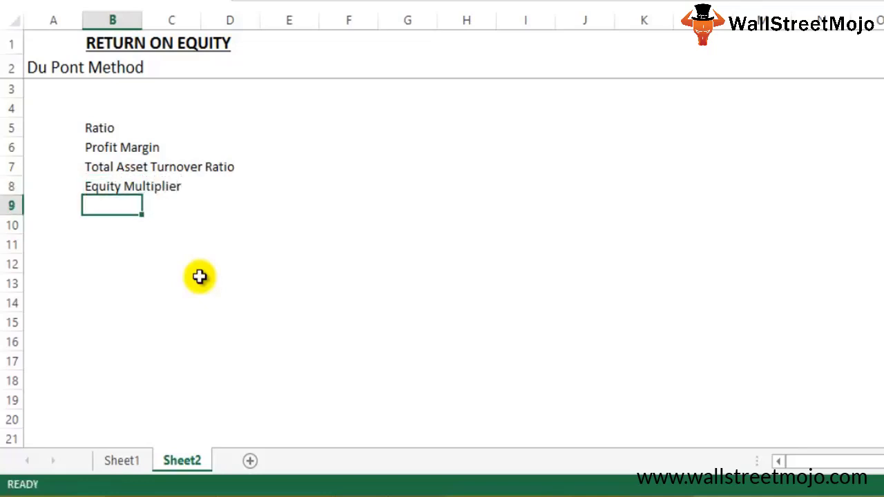
type("ROE")
key("Return")
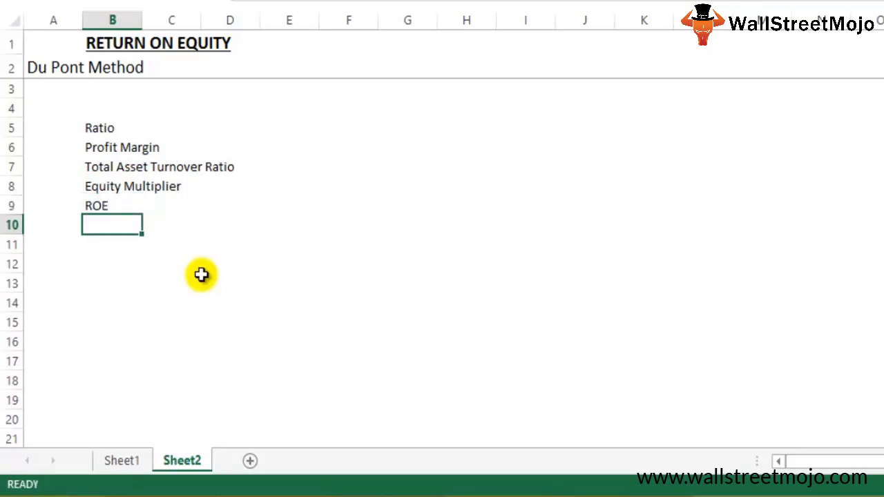
Step: Extend the title in B1 to read RETURN ON EQUITY (RoE)
left_click(148, 41)
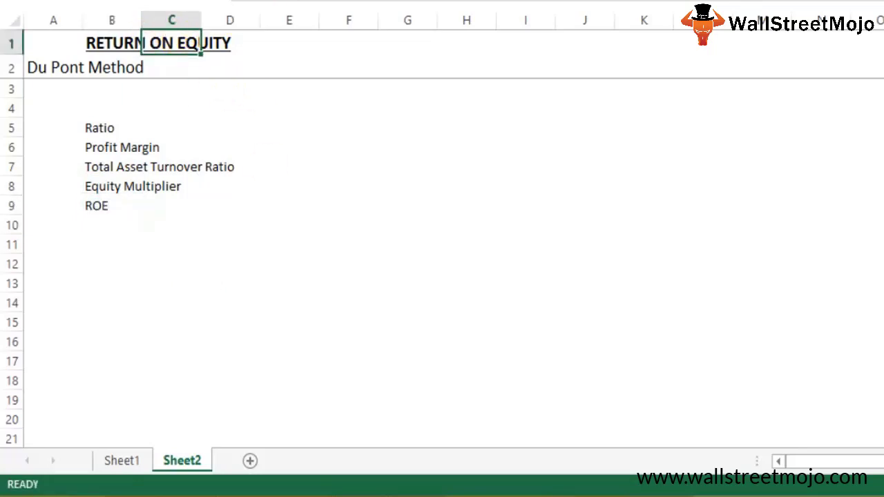
left_click(113, 44)
key("F2")
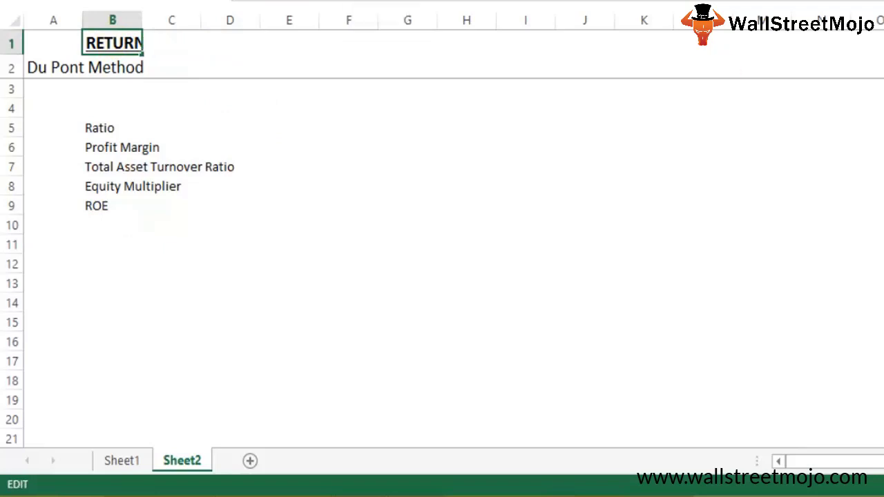
type("(Ro")
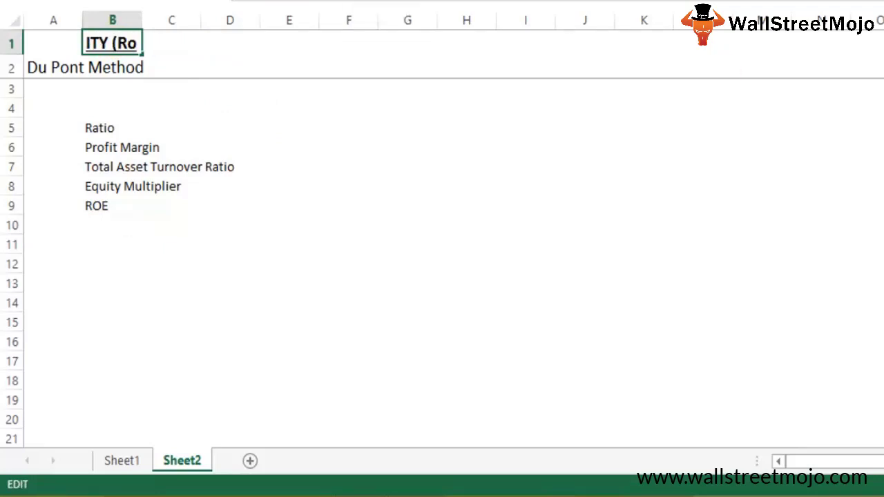
type("E)")
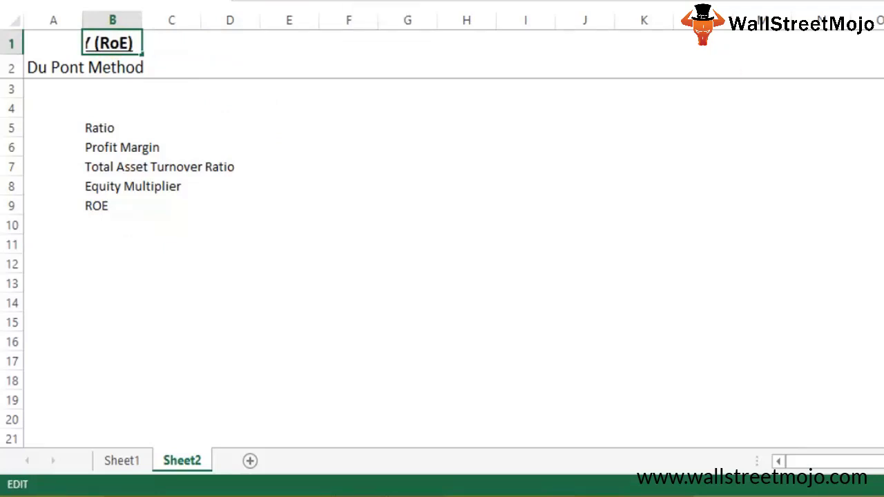
key("Return")
Step: Make the Ratio heading in B5 bold and underlined
left_click(110, 187)
left_click(103, 128)
key("ctrl+b")
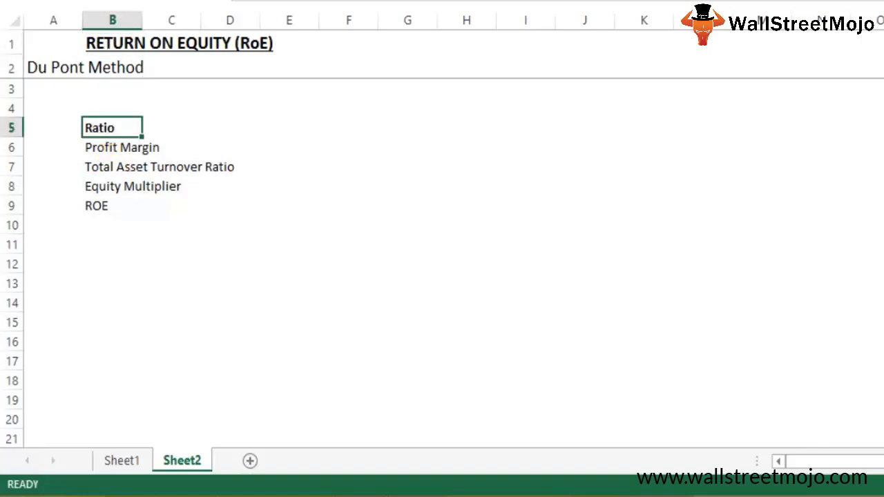
key("ctrl+u")
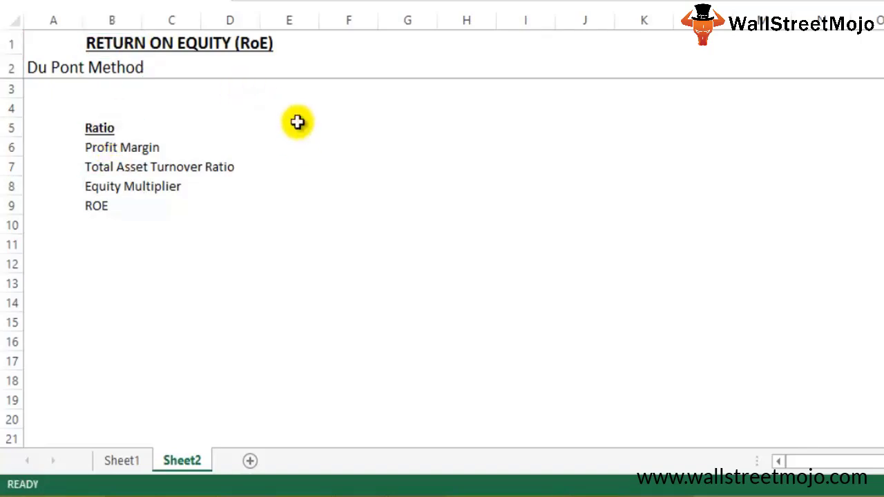
Step: Add the column headings Firm-A in F5 and Firm-B in G5
left_click(332, 127)
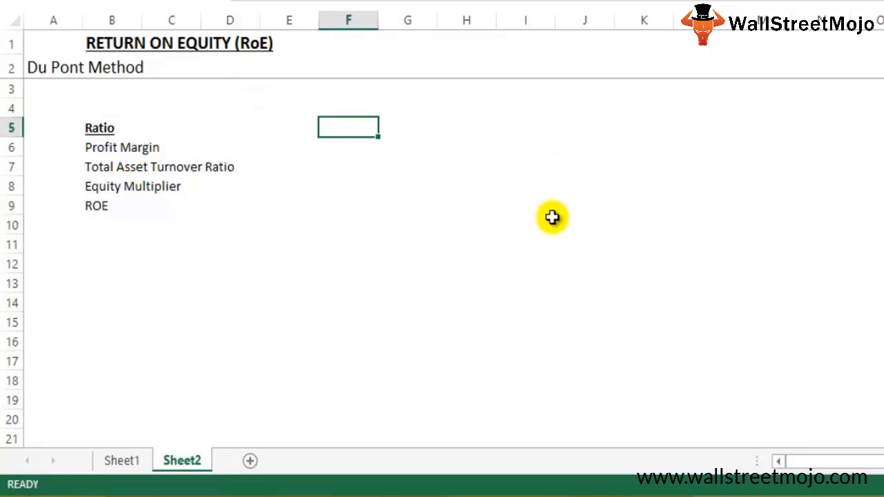
type("Firm-A")
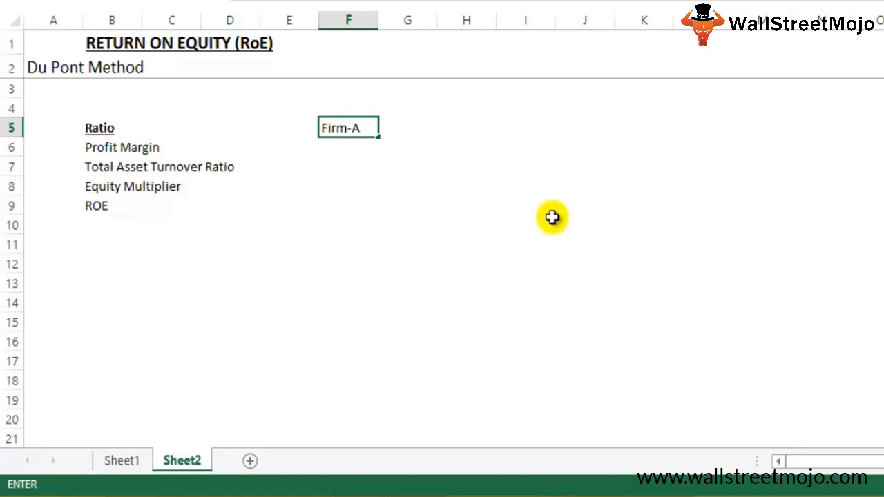
key("Tab")
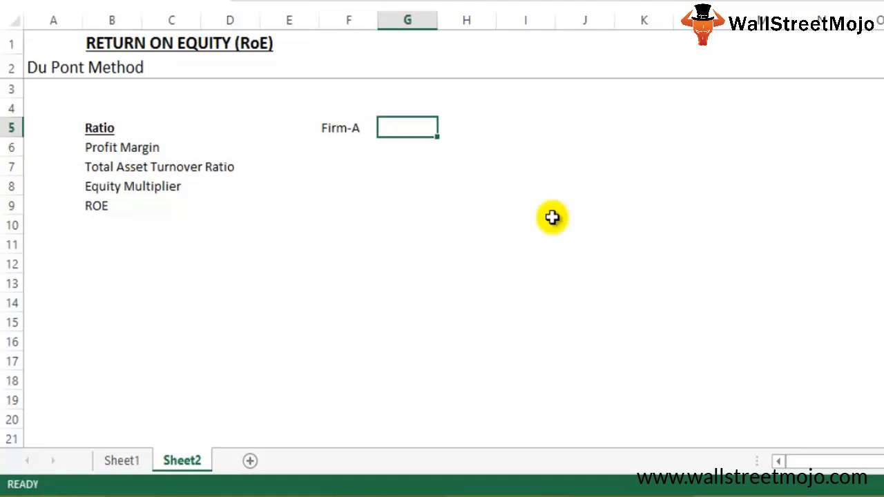
type("Firm")
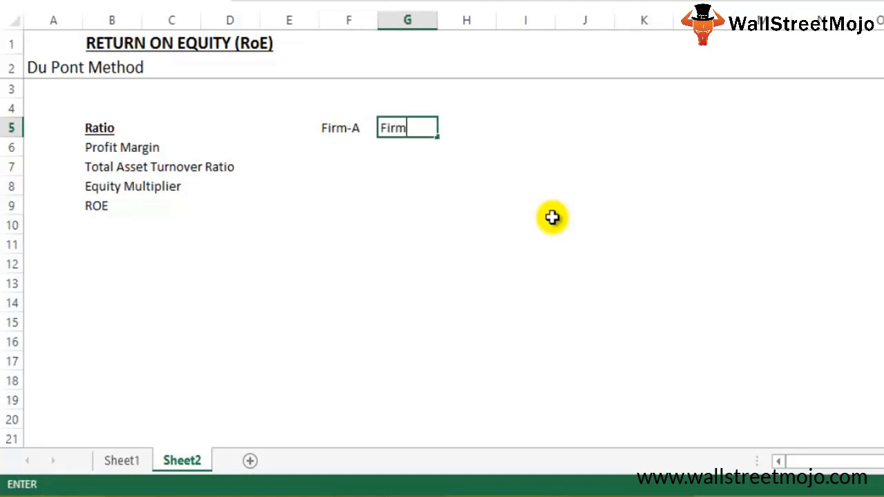
type("-B")
key("Return")
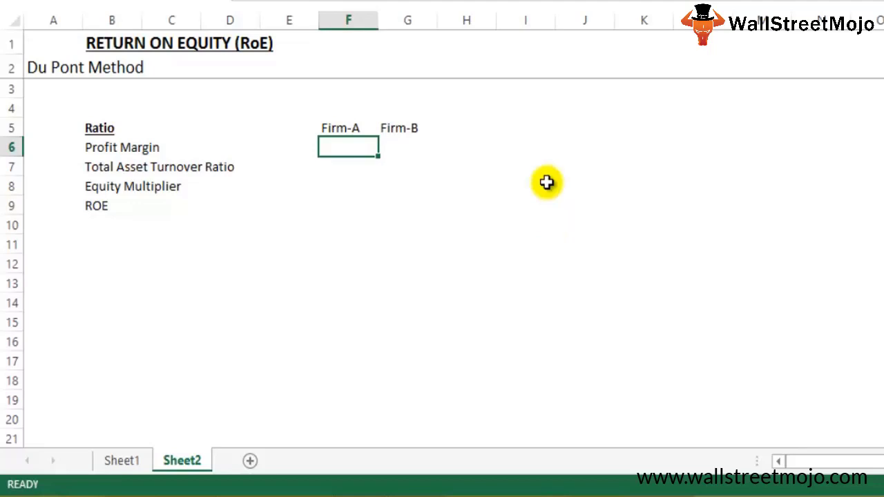
Step: Enter Profit Margins of 40% for Firm-A and 20% for Firm-B, and Total Asset Turnover Ratios of 0.3 and 5 below them
type("40%")
key("Tab")
type("20%")
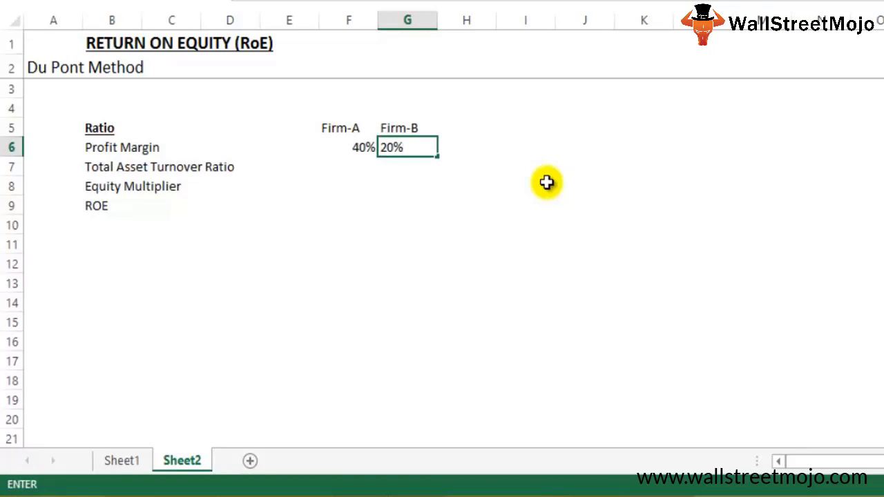
key("Return")
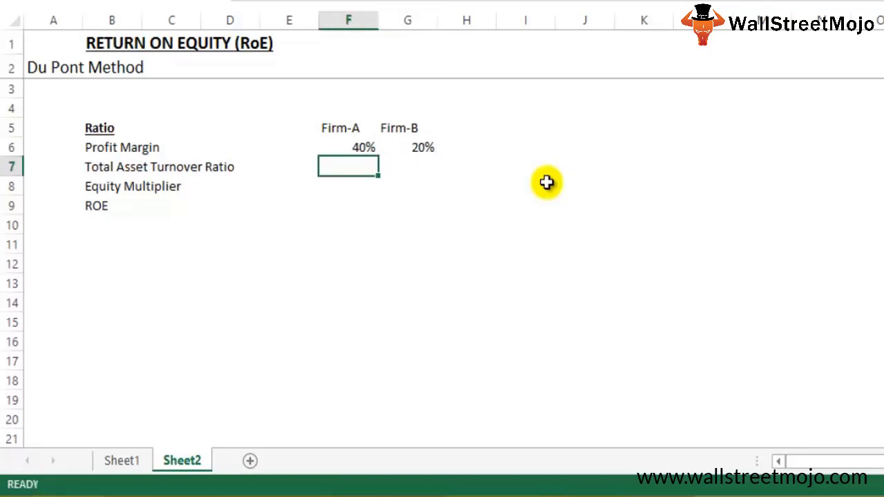
type("0.3")
key("Tab")
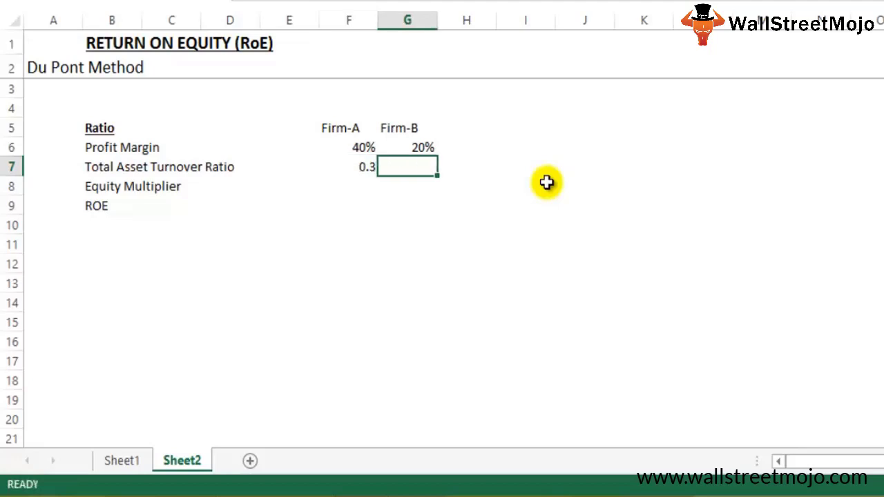
type("5")
key("Return")
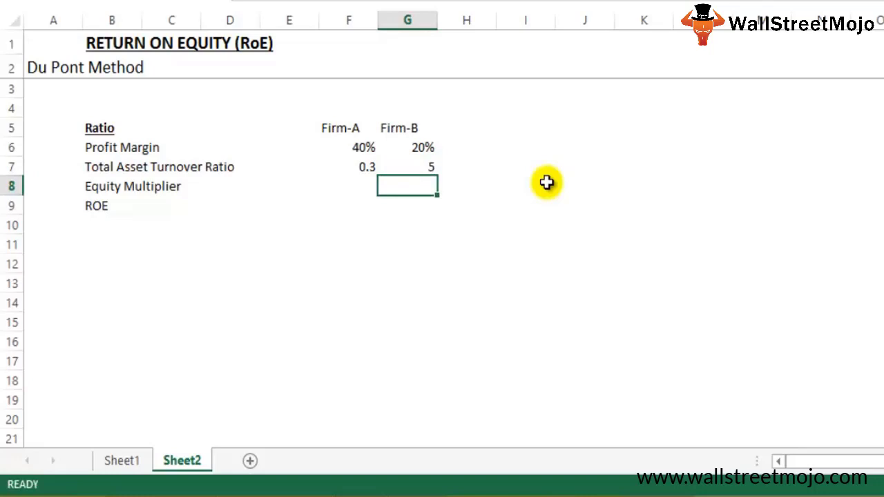
Step: Enter the Equity Multiplier values 5 for Firm-A in F8 and 0.6 for Firm-B in G8
key("Left")
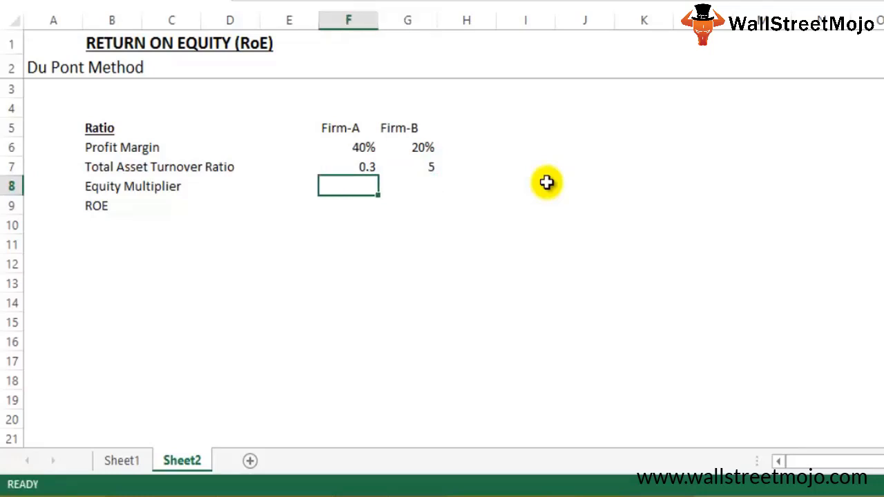
type("5")
key("Tab")
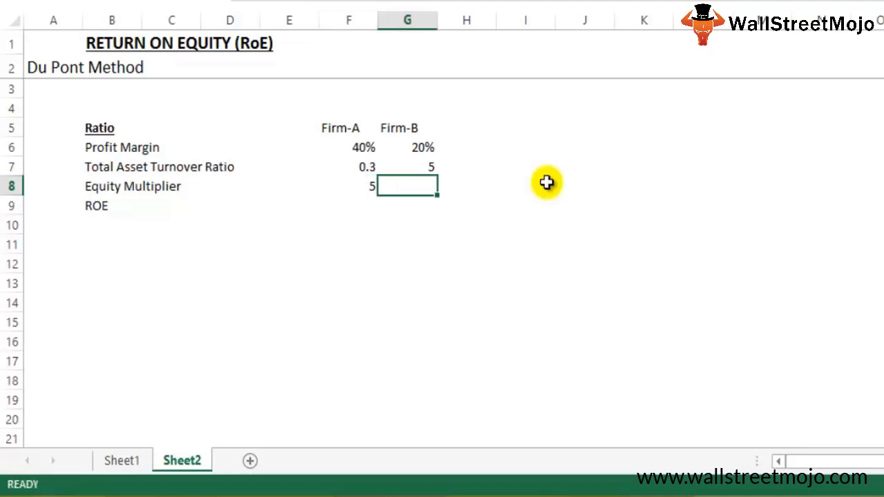
type("0.6")
key("ctrl+Return")
key("Down")
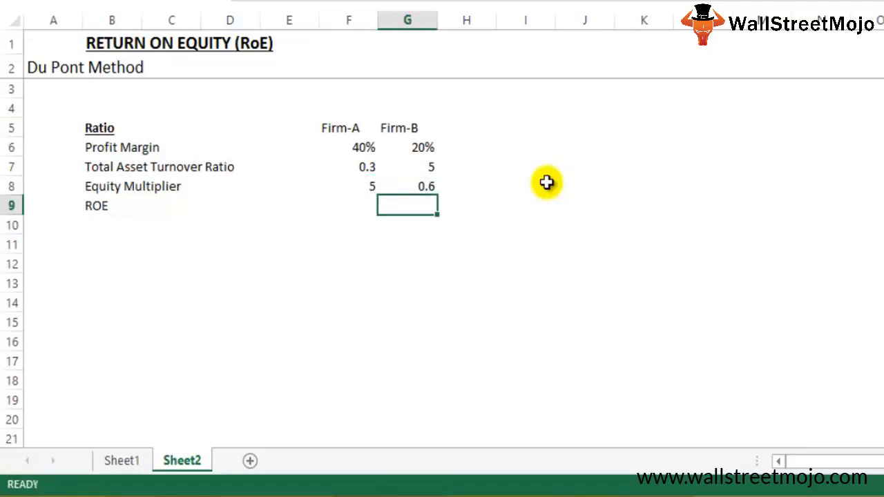
Step: Centre the contents of the Firm-A and Firm-B columns across the range F5:G18
key("Left")
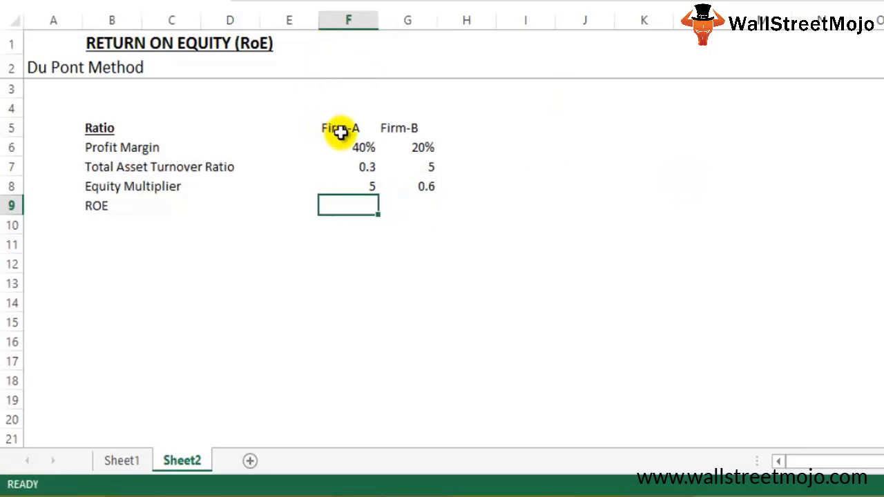
left_click_drag(341, 132, 423, 319)
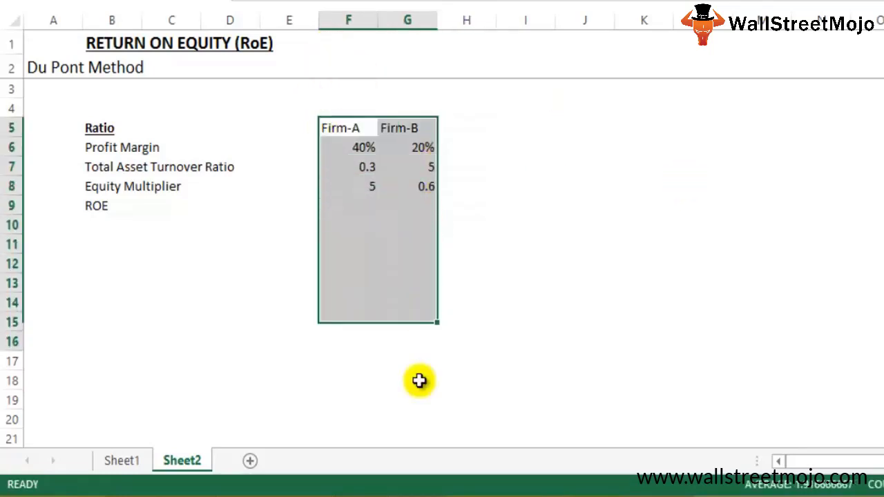
left_click_drag(420, 380, 404, 325)
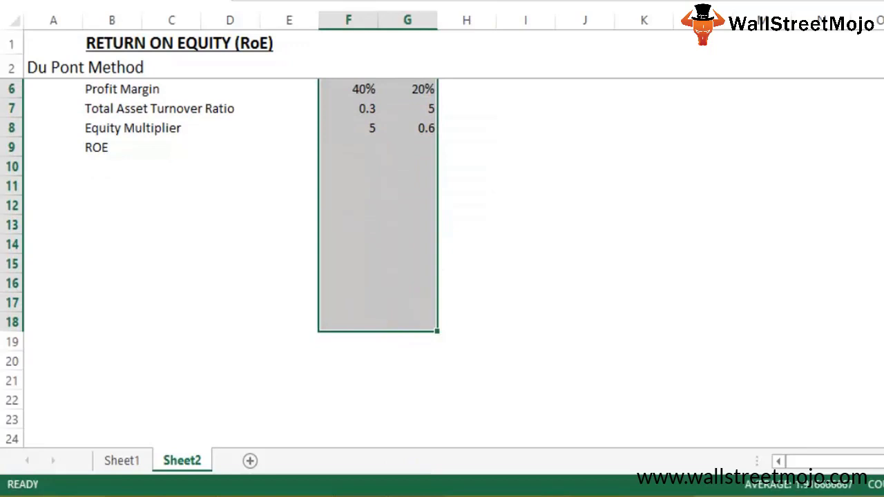
key("alt+h")
key("a")
key("c")
left_click(421, 316)
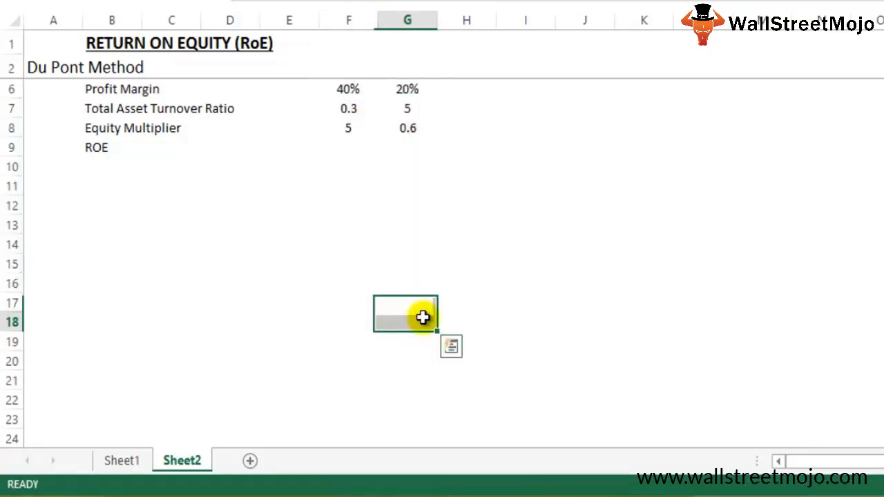
Step: Calculate Firm-A's ROE in F9 with the formula =.4*.3*5
scroll(419, 306, "up", 1)
left_click(340, 202)
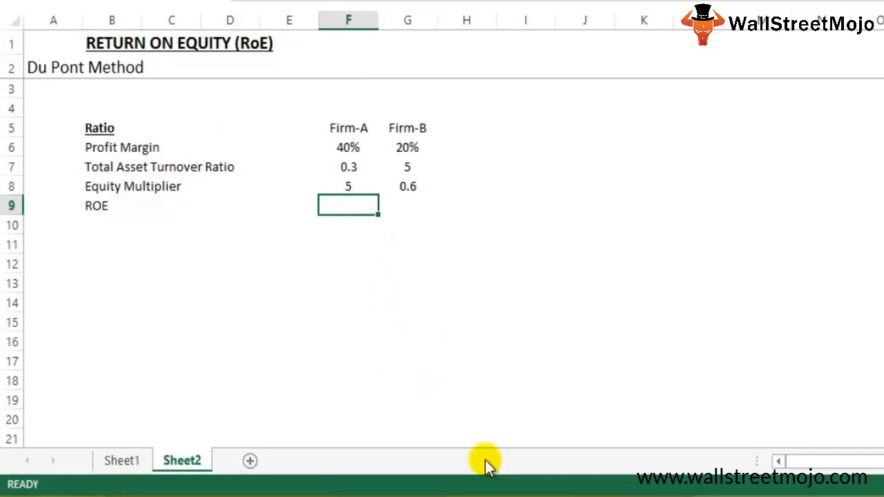
type("=.4*.3")
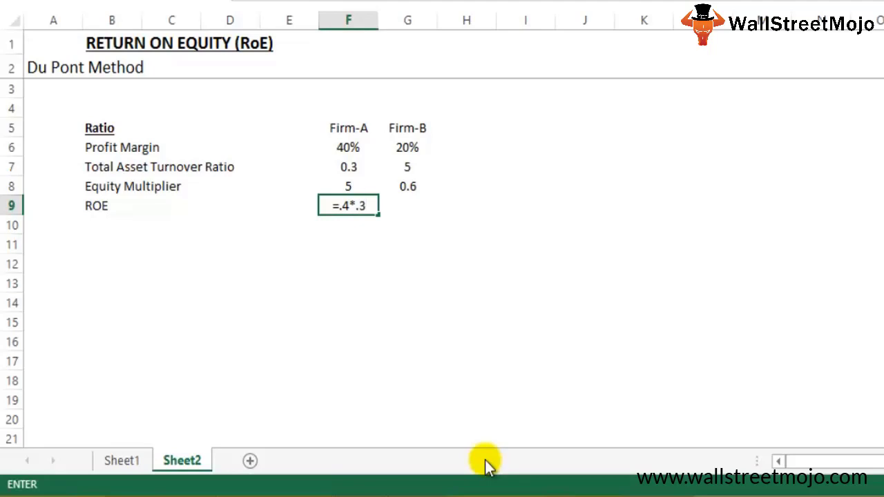
type("*")
type("5")
key("Return")
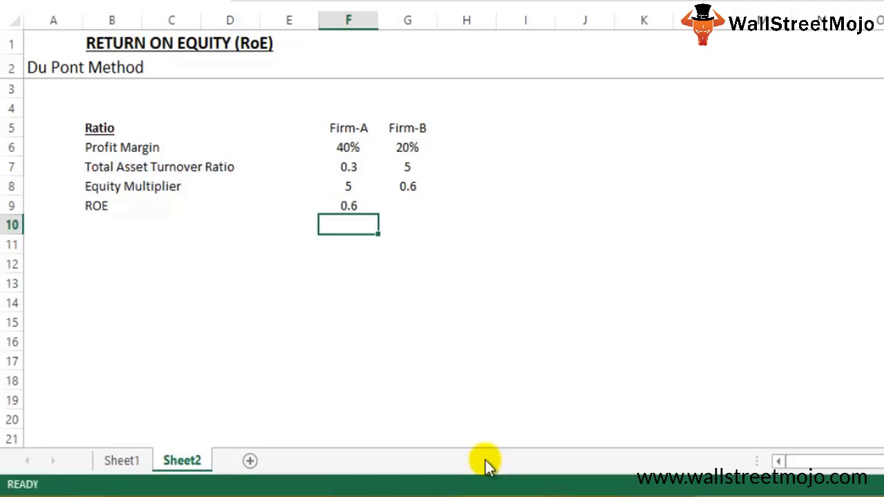
Step: Calculate Firm-B's ROE in G9 with the formula =.2*5*.6 and format both ROE cells, F9:G9, as percentages
left_click(332, 208)
left_click(387, 211)
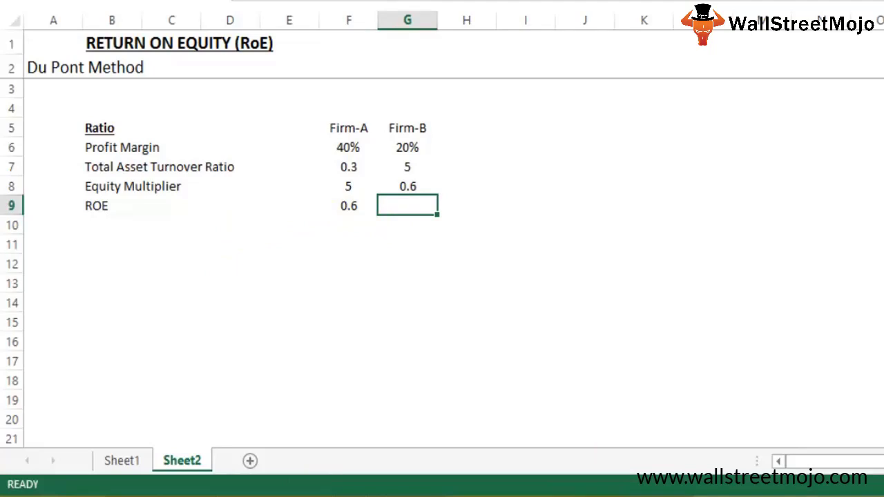
type("=.2*5")
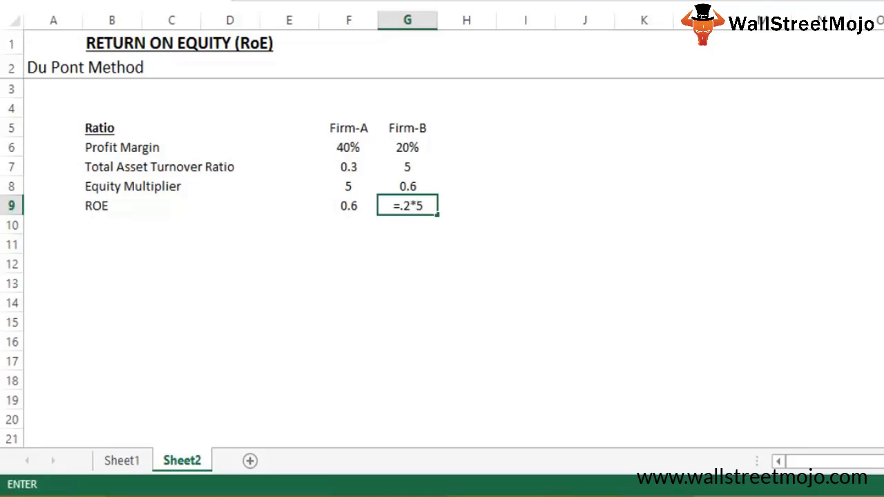
type("*.6")
key("Return")
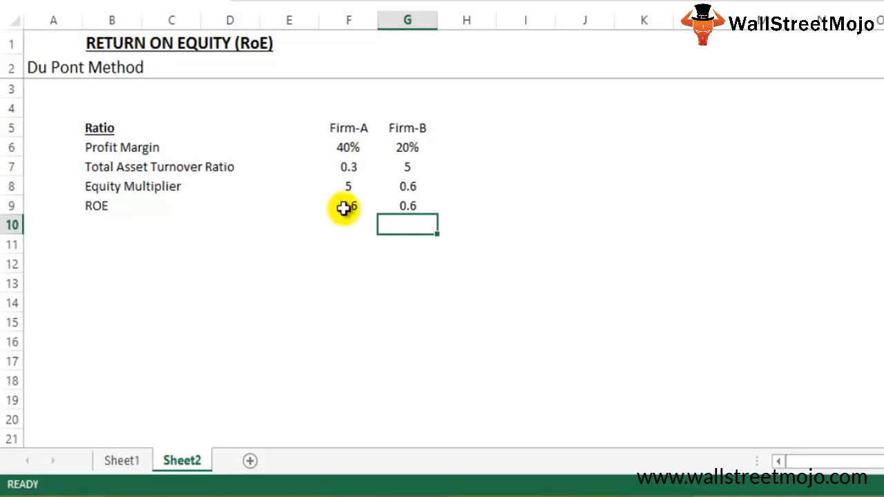
left_click_drag(345, 206, 395, 202)
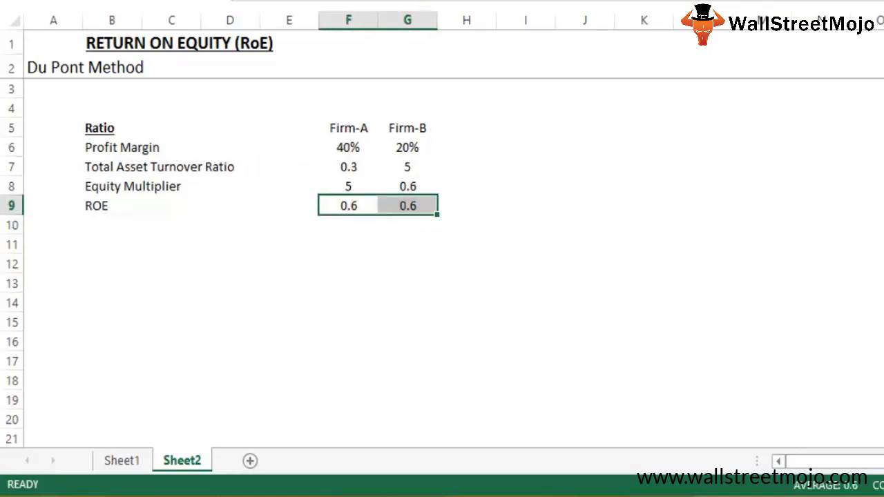
key("ctrl+shift+5")
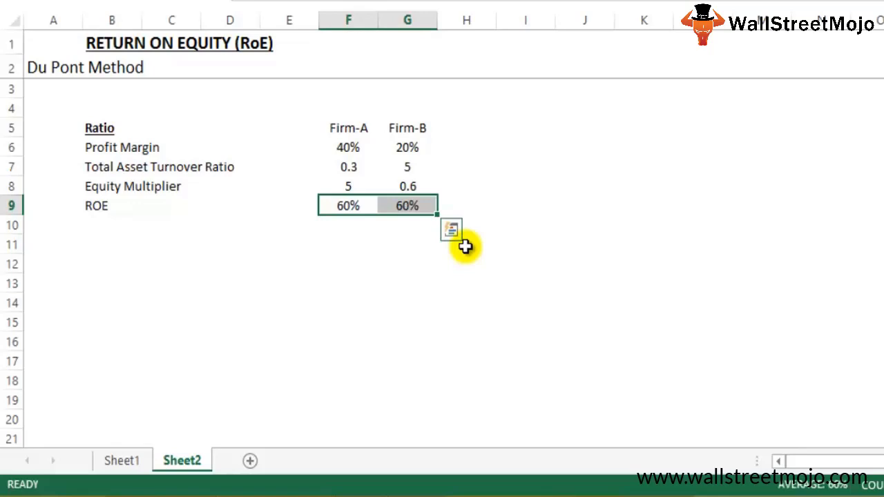
Step: Enter the note "the profit margin is high" in B12 under the For Firm A heading
left_click(112, 244)
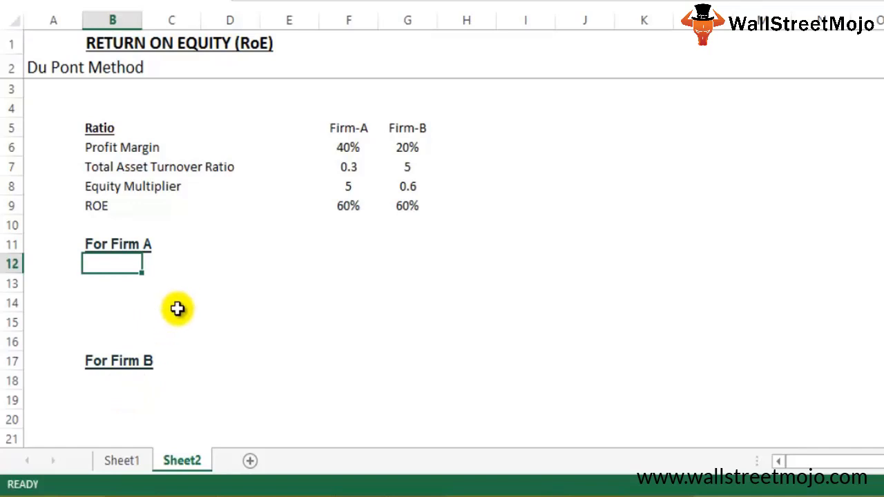
type("the pro")
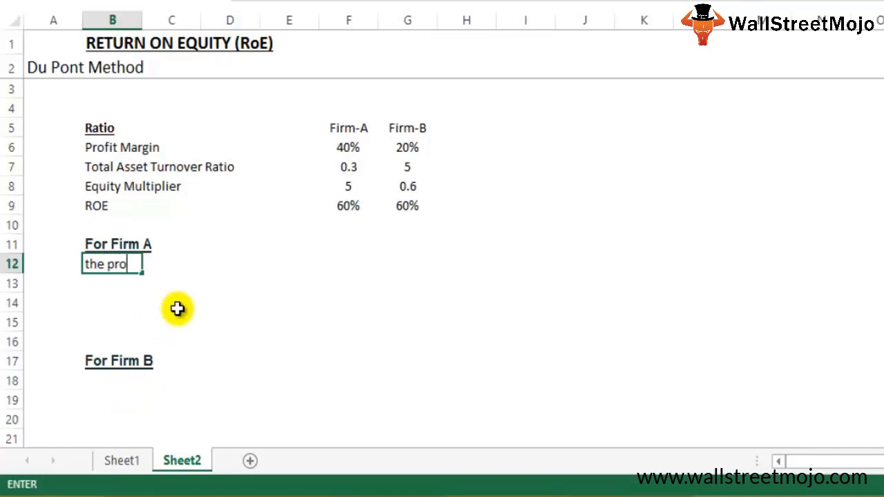
type("fit margin is h")
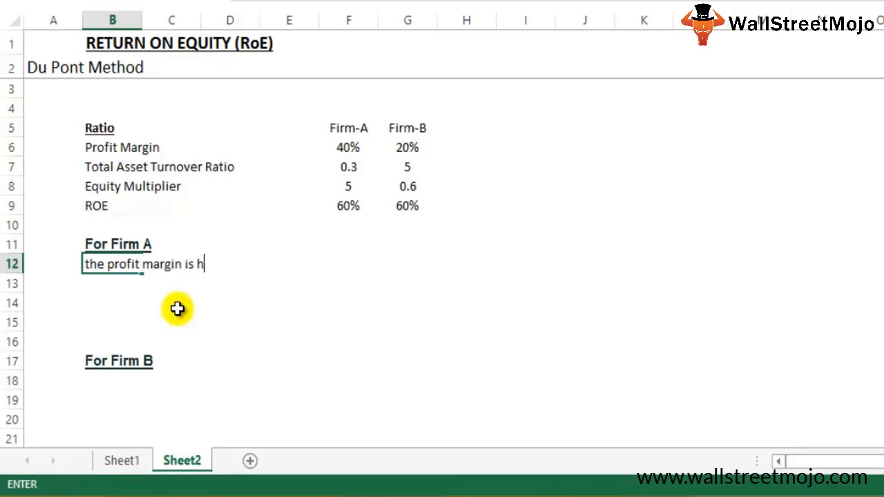
type("igh")
key("Return")
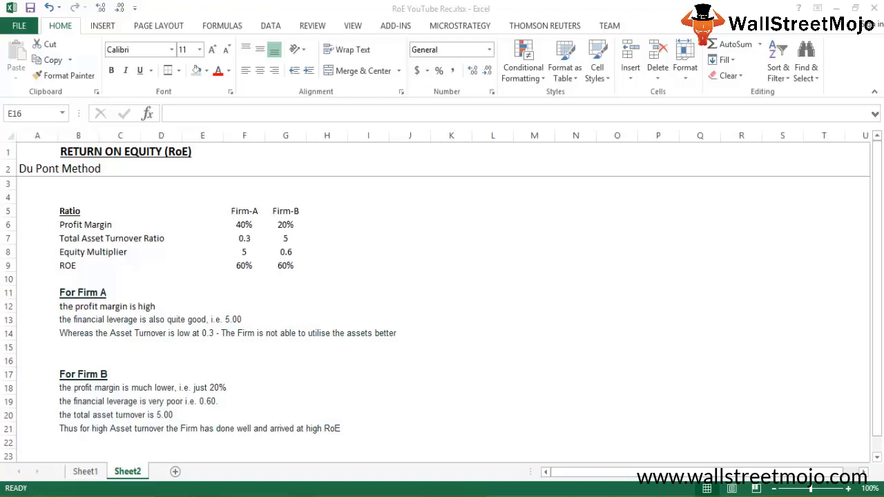
scroll(443, 297, "down", 1, "ctrl")
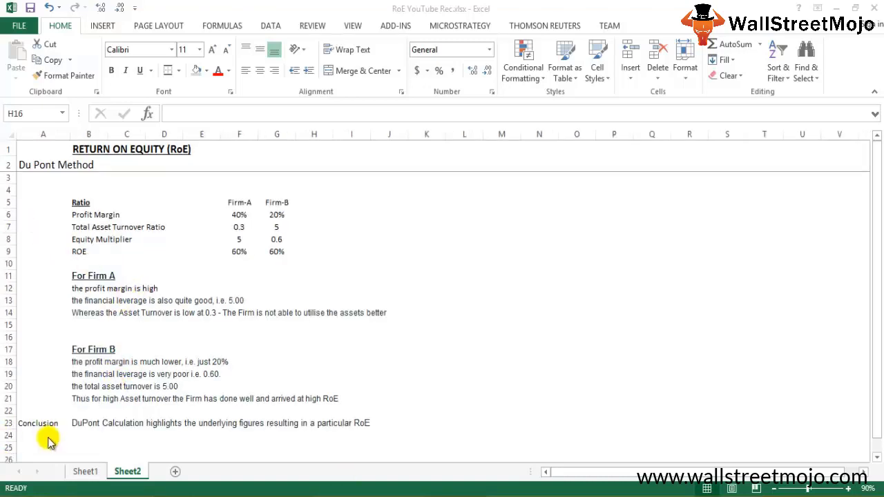